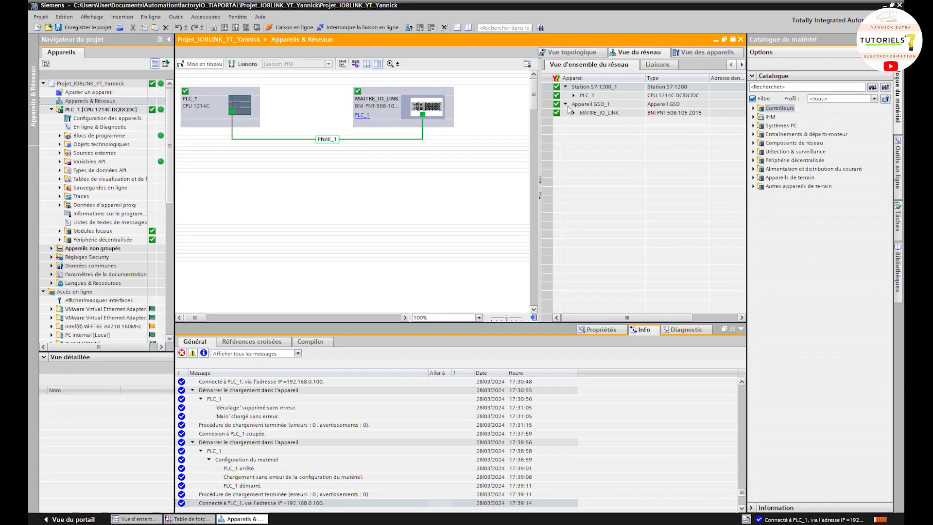
# - Cut the online connection to PLC_1
pyautogui.click(334, 28)
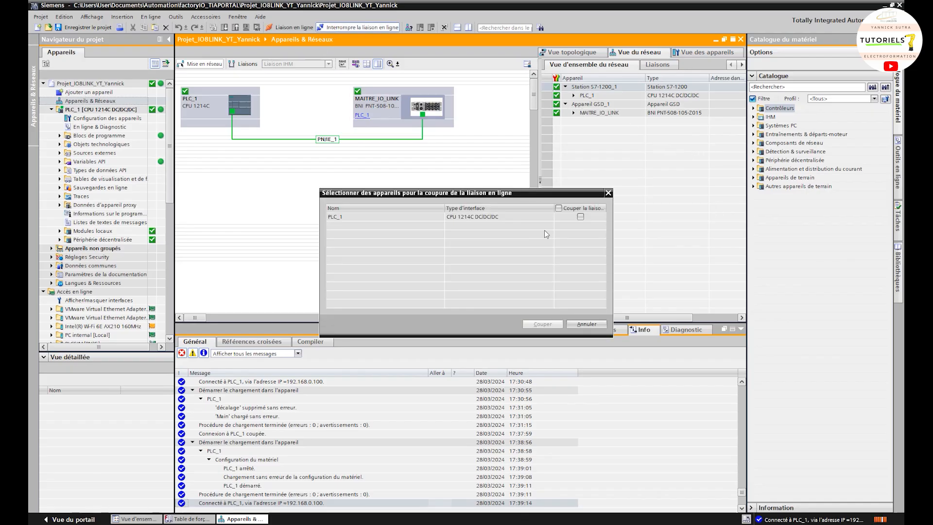
pyautogui.click(580, 216)
pyautogui.click(544, 324)
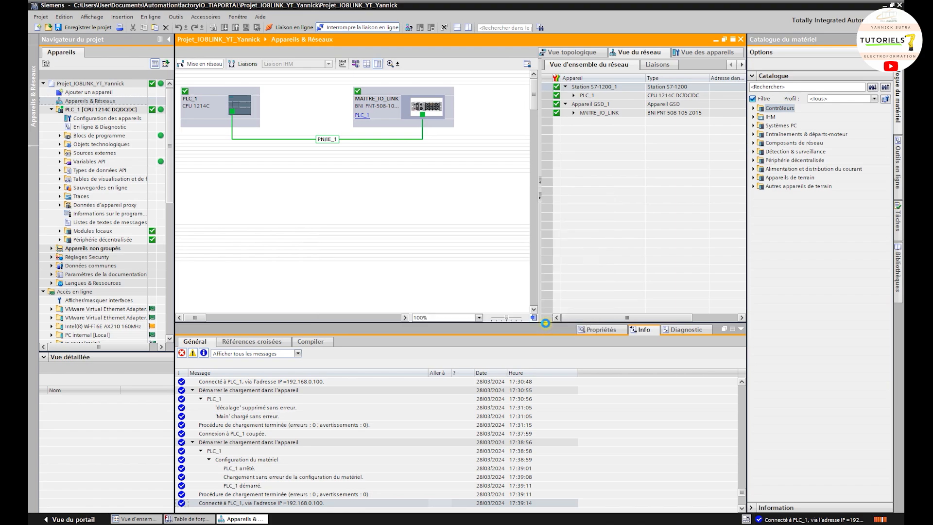
# - Open the MAITRE_IO_LINK device configuration and delete the Standard I/O_8 module from slot 9 (Port 7)
pyautogui.doubleClick(408, 93)
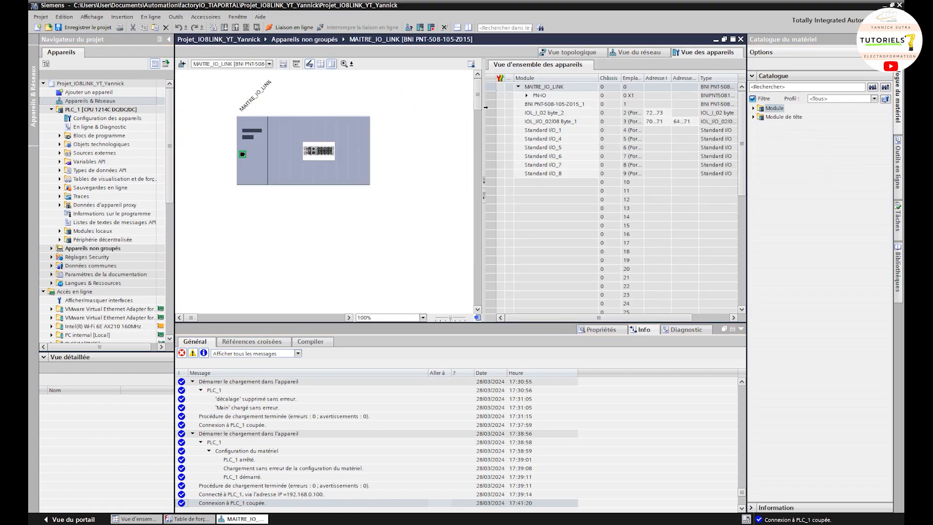
pyautogui.doubleClick(643, 78)
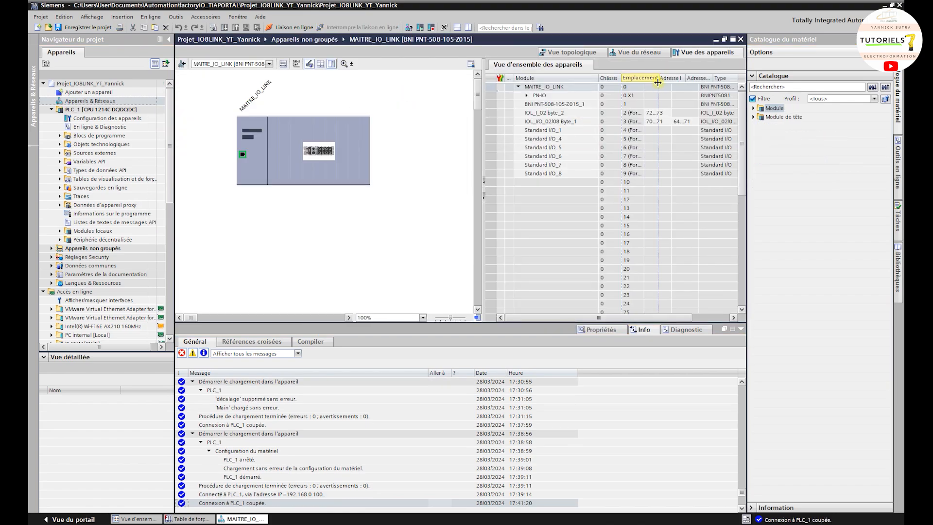
pyautogui.click(572, 175)
pyautogui.press('Delete')
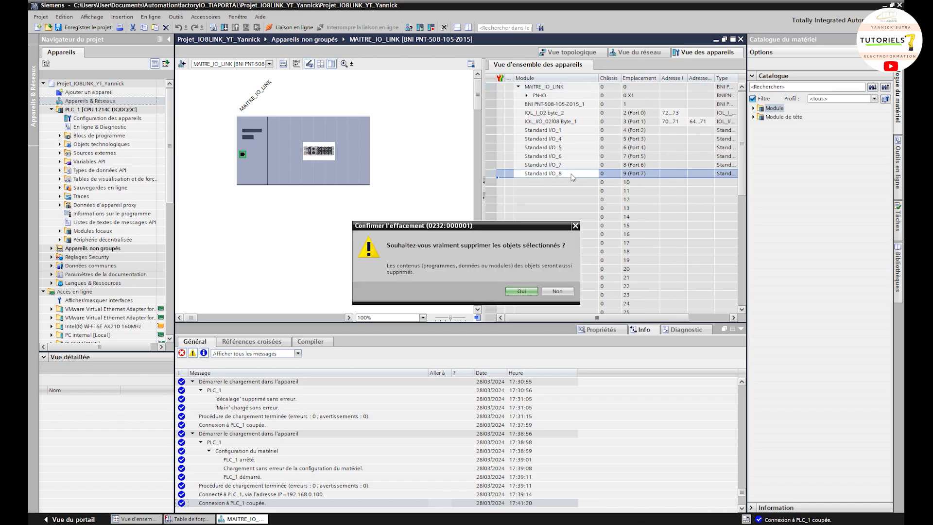
pyautogui.click(526, 295)
# - Insert the IO-Link device module BNI IOL-302-002-XXXX extended into slot 9 (Port 7) and enlarge the device overview table
pyautogui.doubleClick(759, 108)
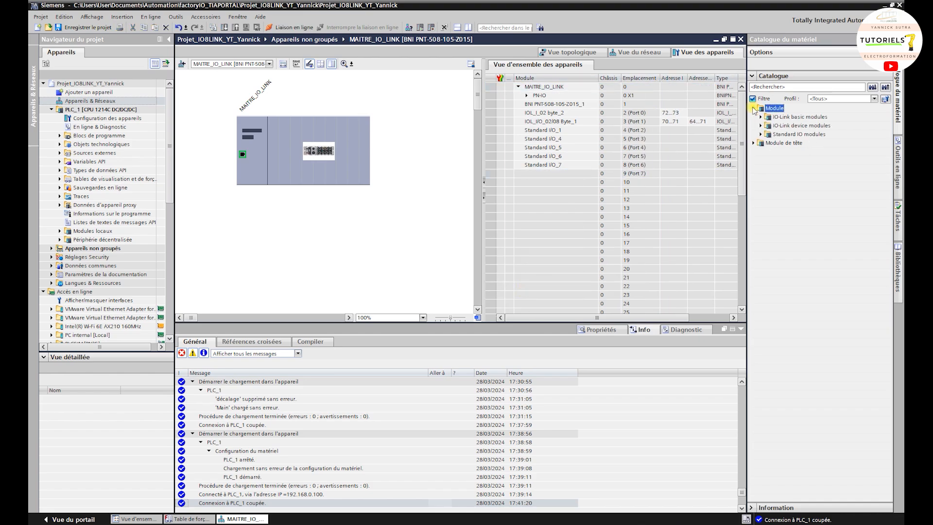
pyautogui.click(761, 126)
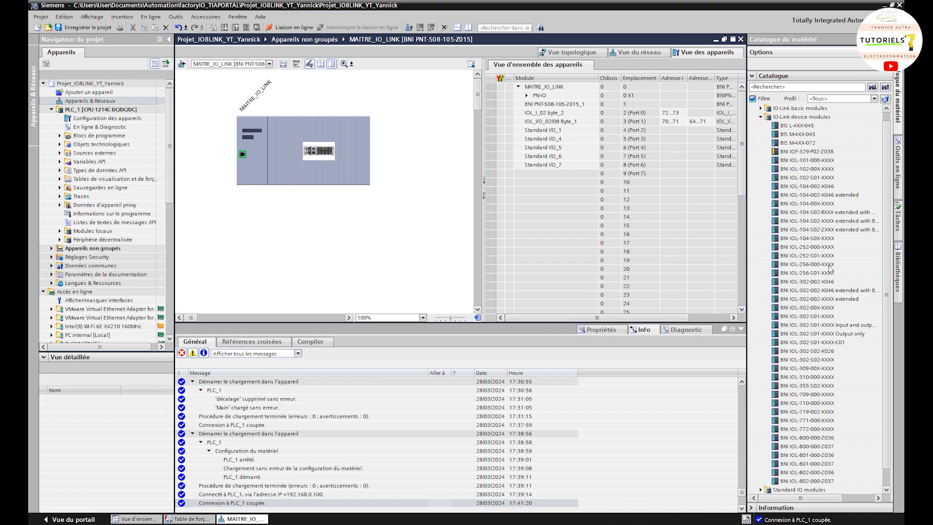
pyautogui.scroll(-1, 829, 268)
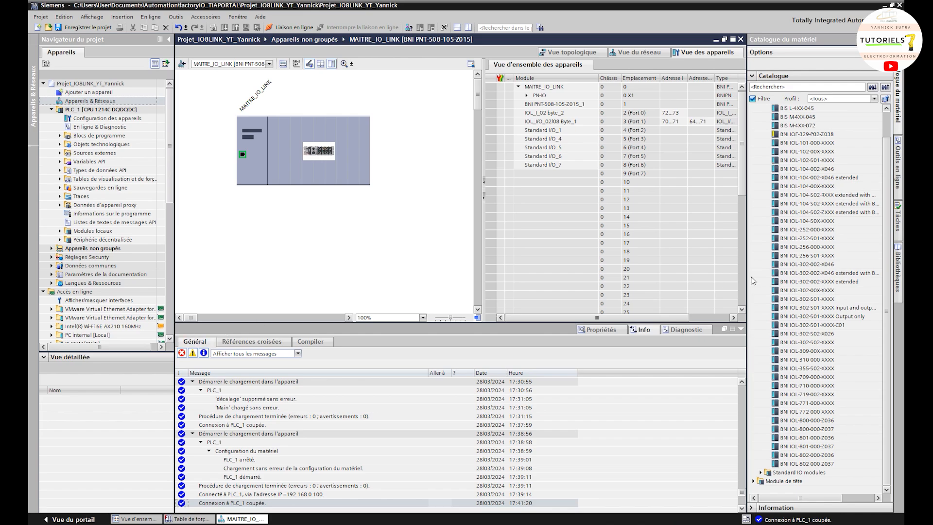
pyautogui.click(828, 282)
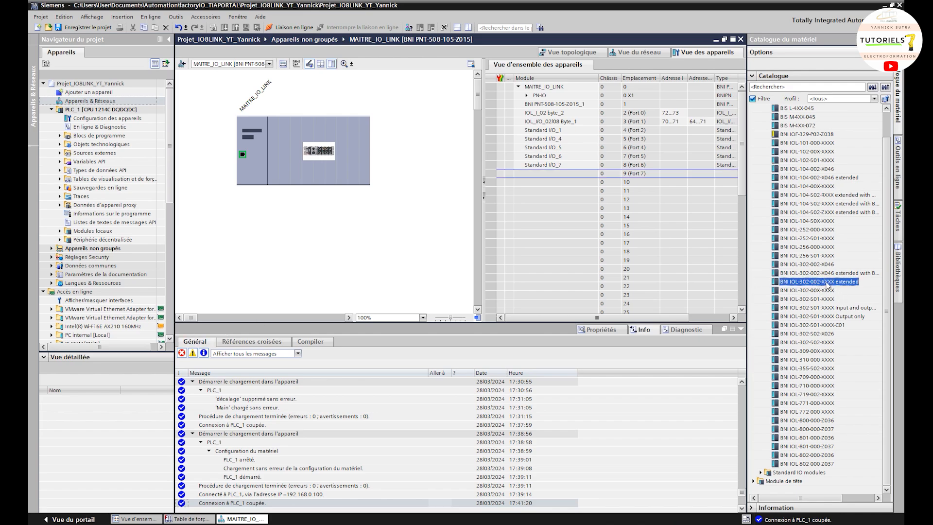
pyautogui.moveTo(832, 286); pyautogui.dragTo(545, 181)
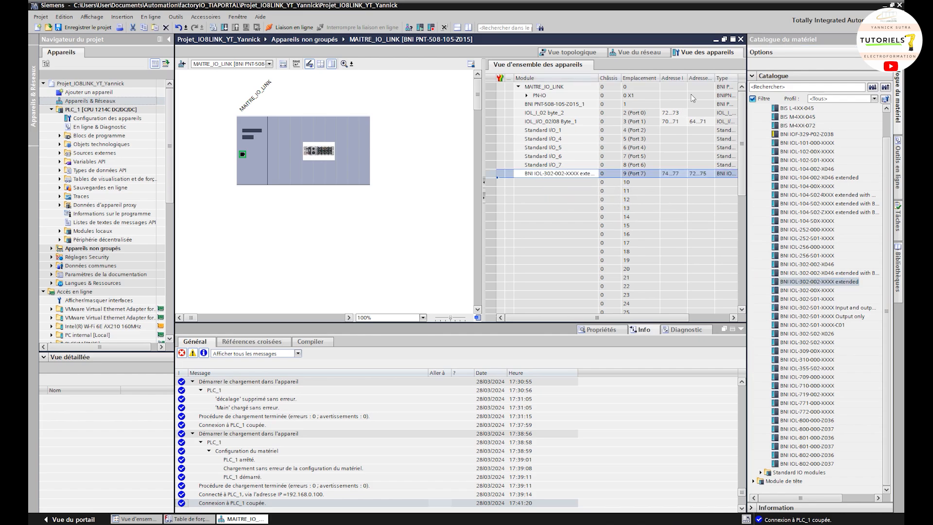
pyautogui.moveTo(483, 86); pyautogui.dragTo(451, 86)
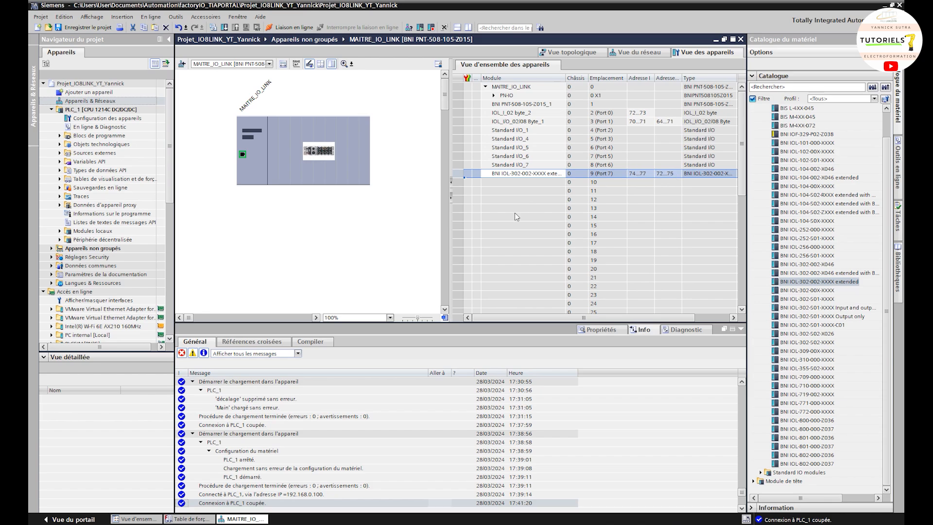
pyautogui.click(535, 183)
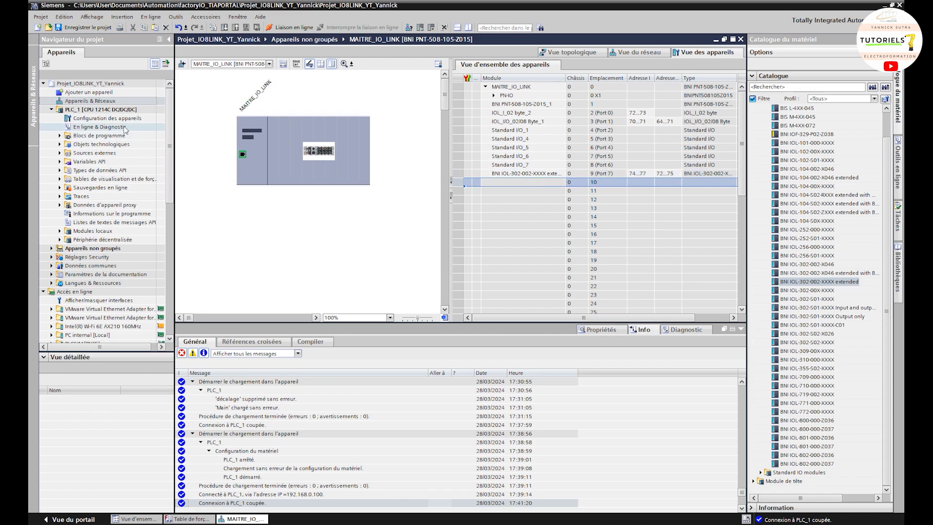
# - Collapse PLC_1 in the widened project tree and open the project's devices and networks view
pyautogui.click(103, 109)
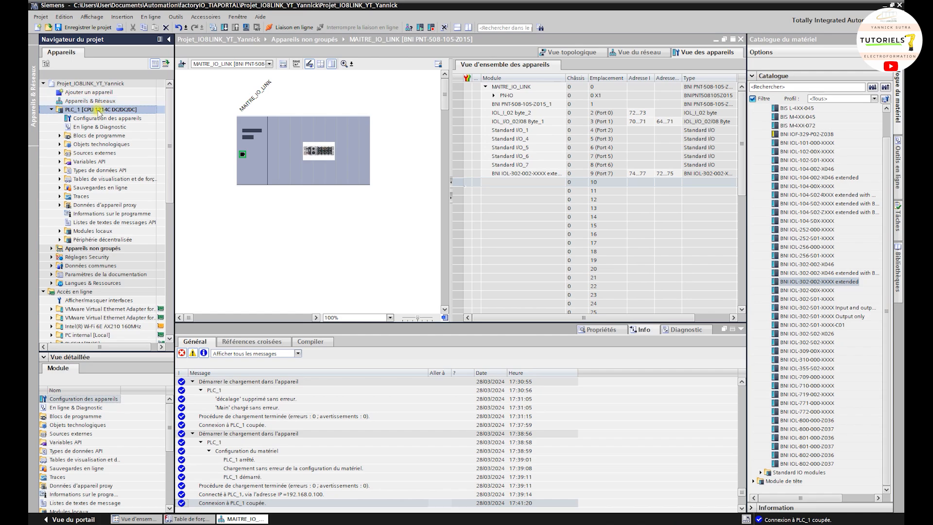
pyautogui.doubleClick(99, 111)
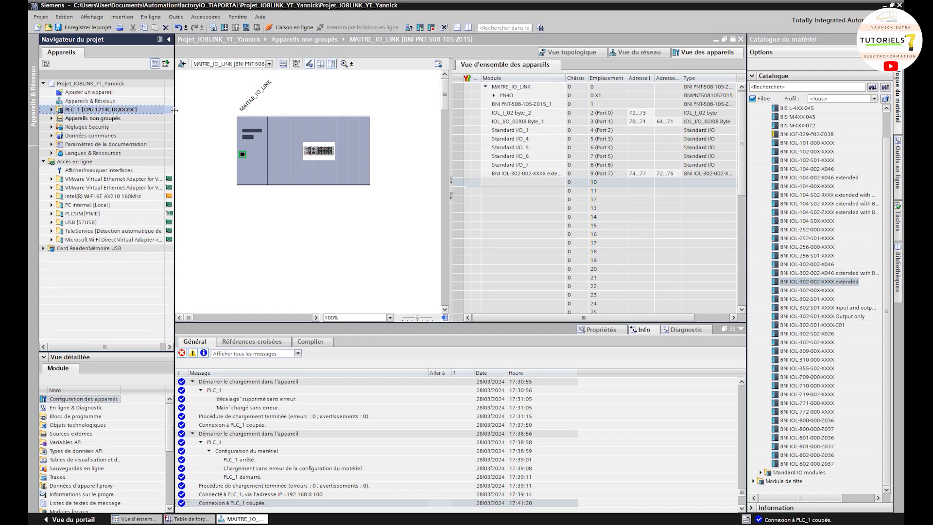
pyautogui.moveTo(174, 110); pyautogui.dragTo(189, 109)
pyautogui.doubleClick(93, 100)
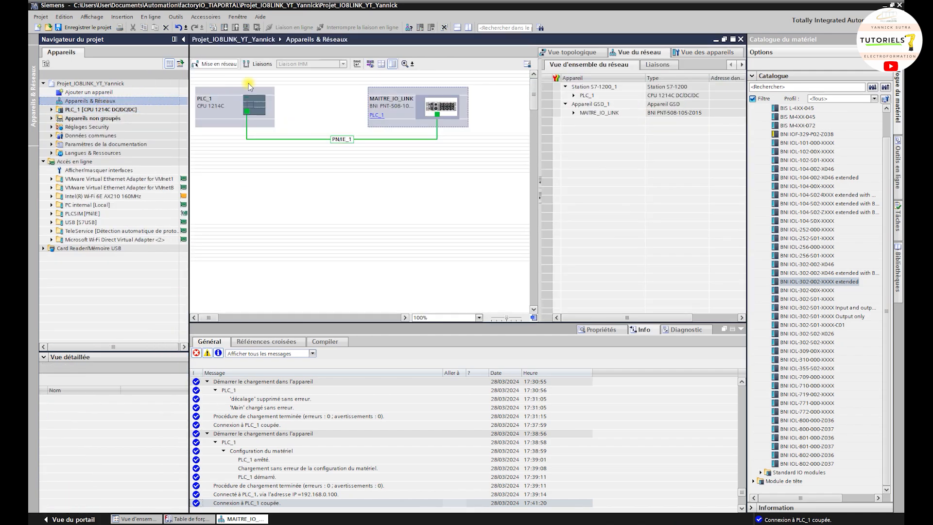
pyautogui.click(125, 101)
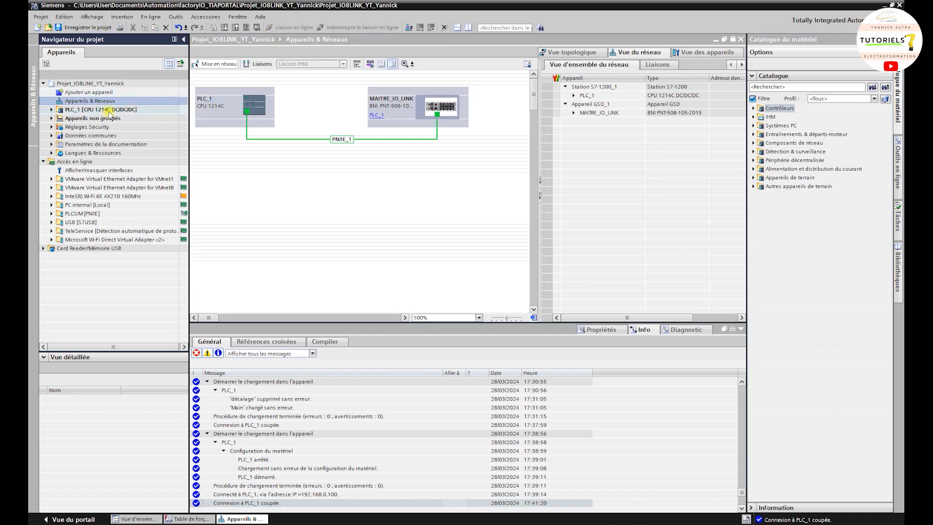
# - Load the hardware and software changes into PLC_1 and finish the loading procedure with the module started
pyautogui.rightClick(125, 112)
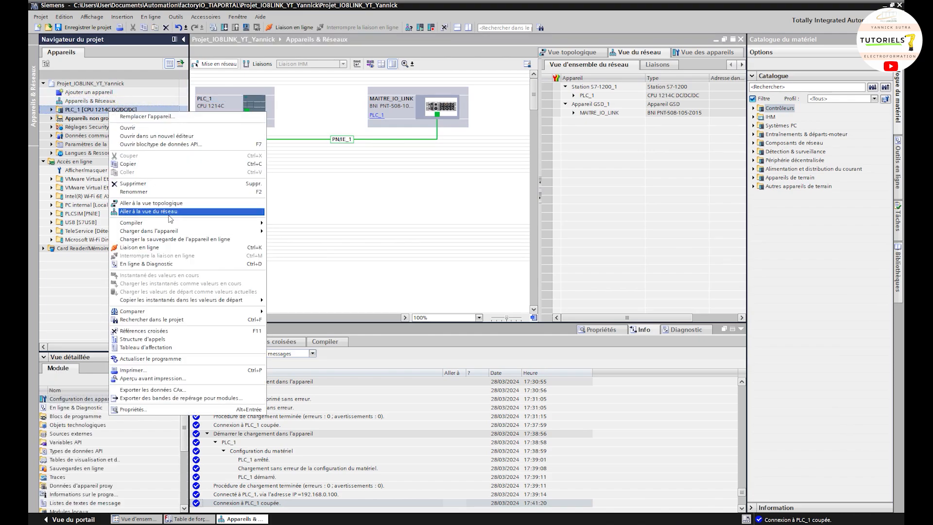
pyautogui.moveTo(190, 232)
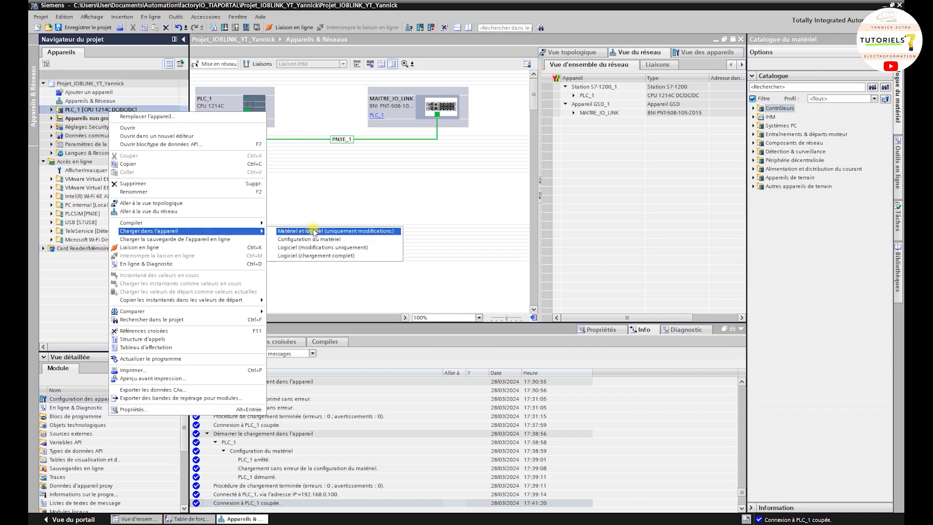
pyautogui.click(311, 231)
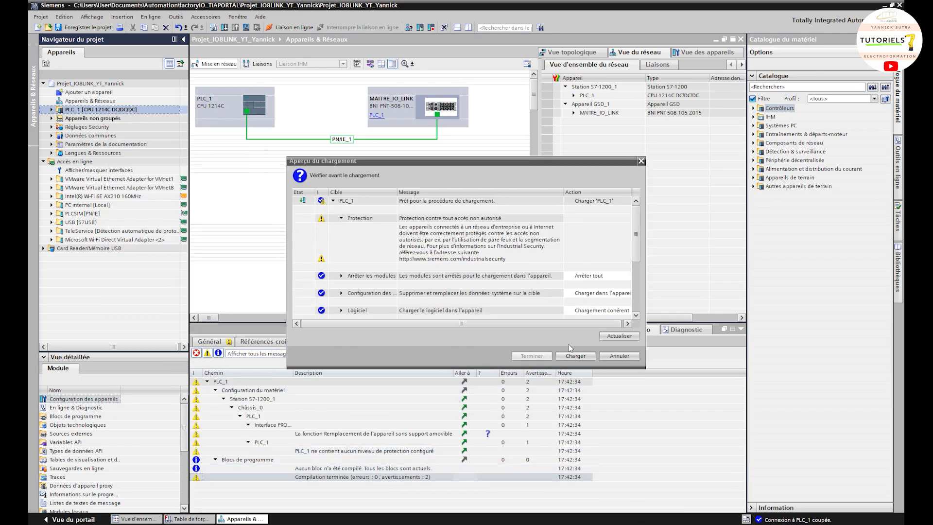
pyautogui.click(574, 356)
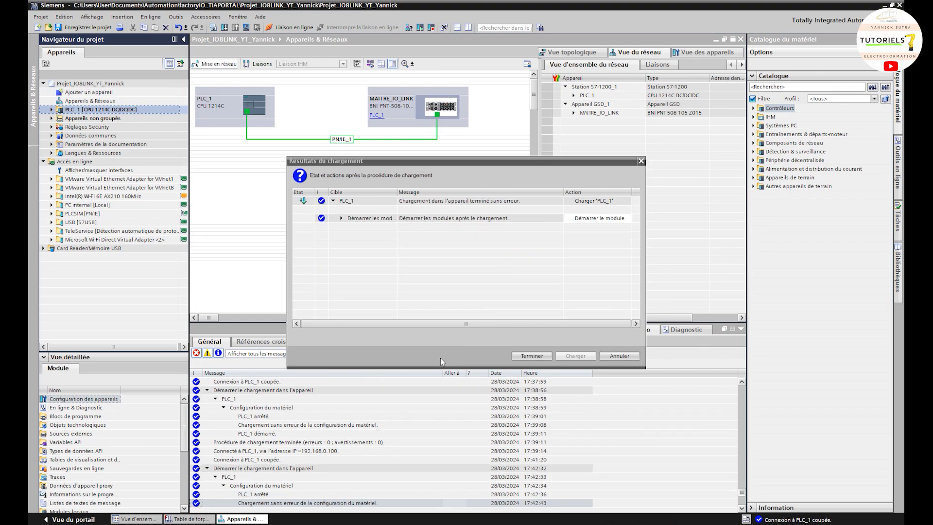
pyautogui.click(535, 356)
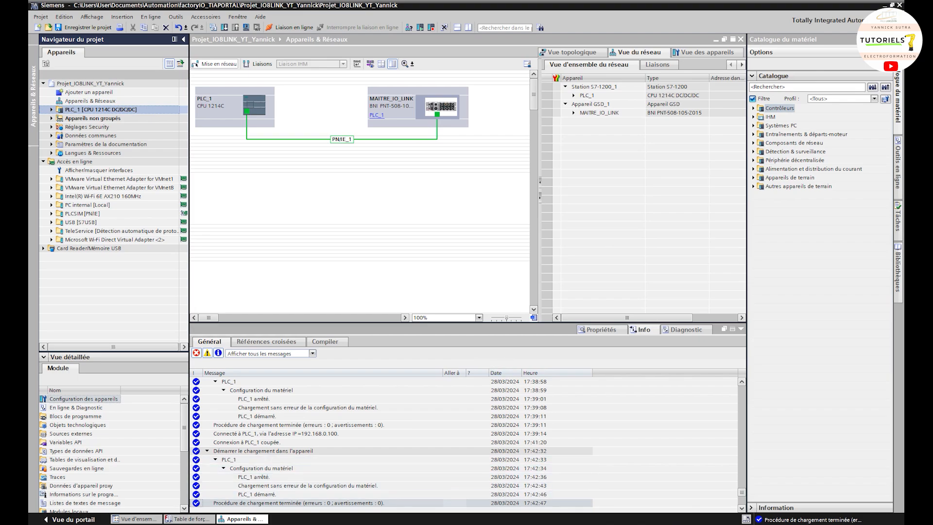
# - Switch to the Word document IO link YT.docx to examine the IO-Link wiring diagram
pyautogui.click(483, 522)
pyautogui.click(568, 524)
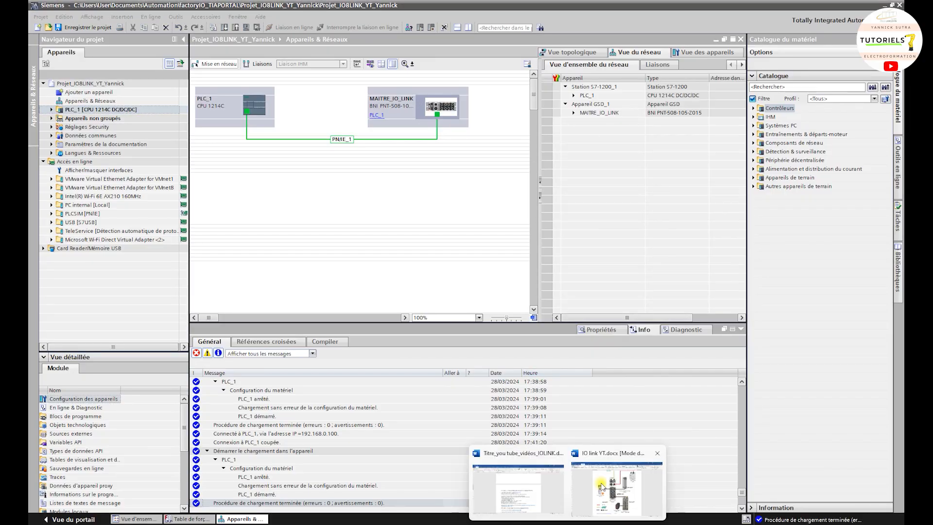
pyautogui.click(601, 484)
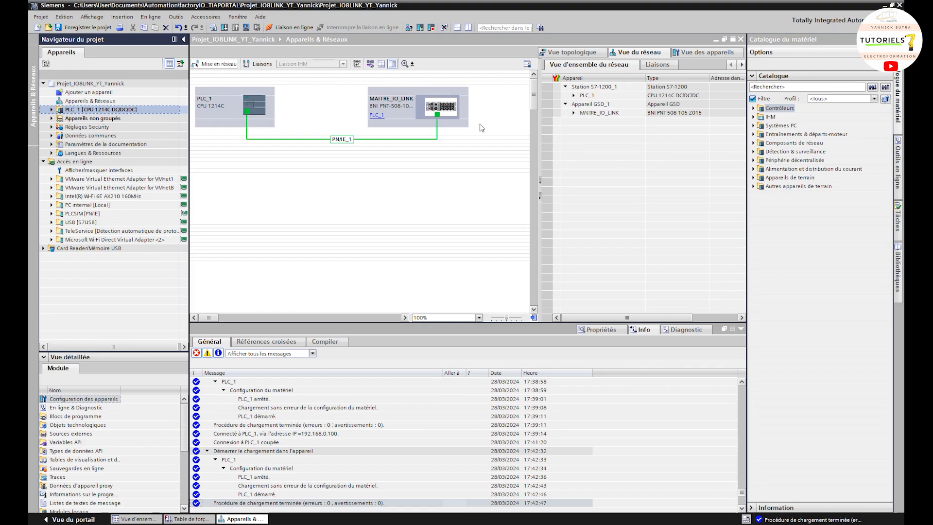
# - Insert the standard IO module Output pin 2 into slot 10 of MAITRE_IO_LINK and widen the output address column
pyautogui.click(424, 100)
pyautogui.doubleClick(424, 97)
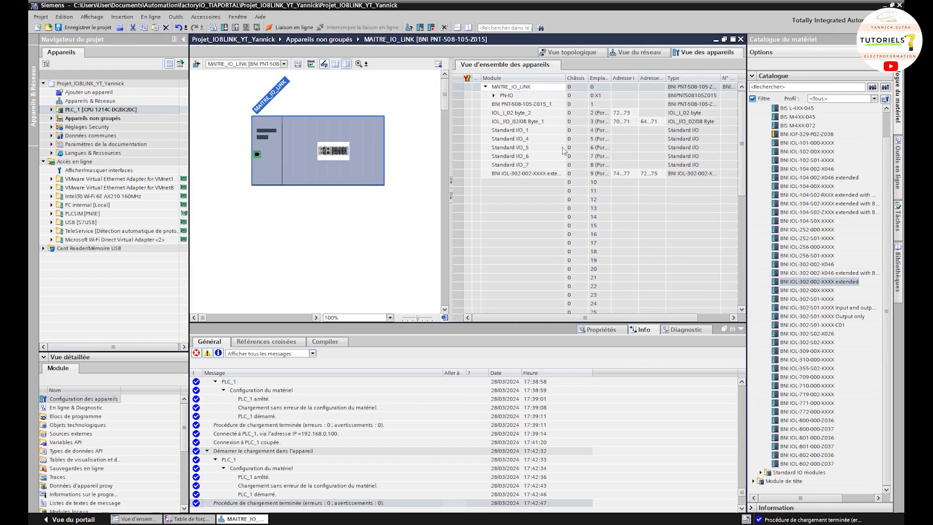
pyautogui.click(530, 182)
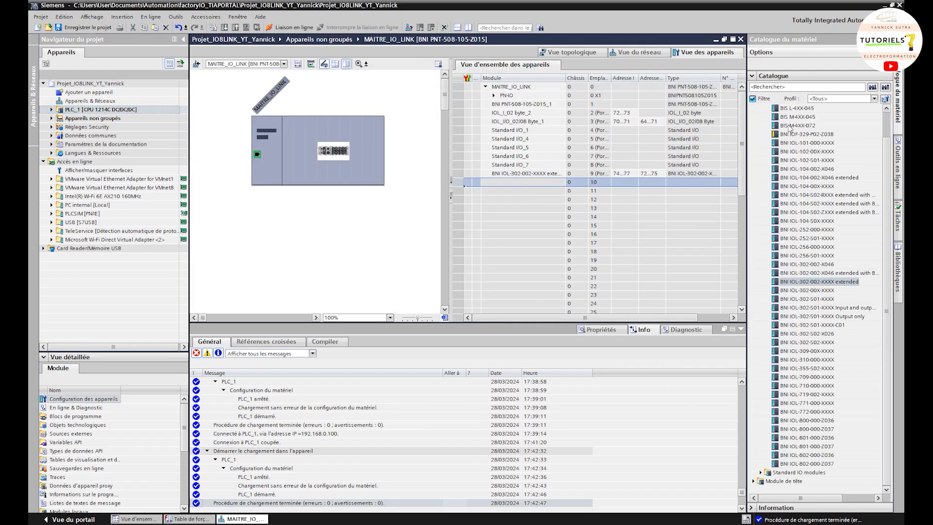
pyautogui.scroll(1, 781, 122)
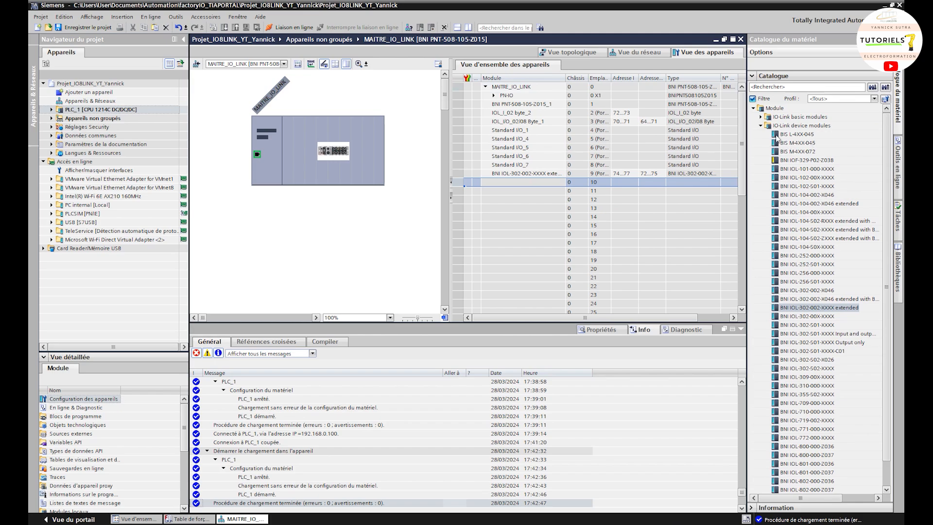
pyautogui.click(761, 125)
pyautogui.click(761, 134)
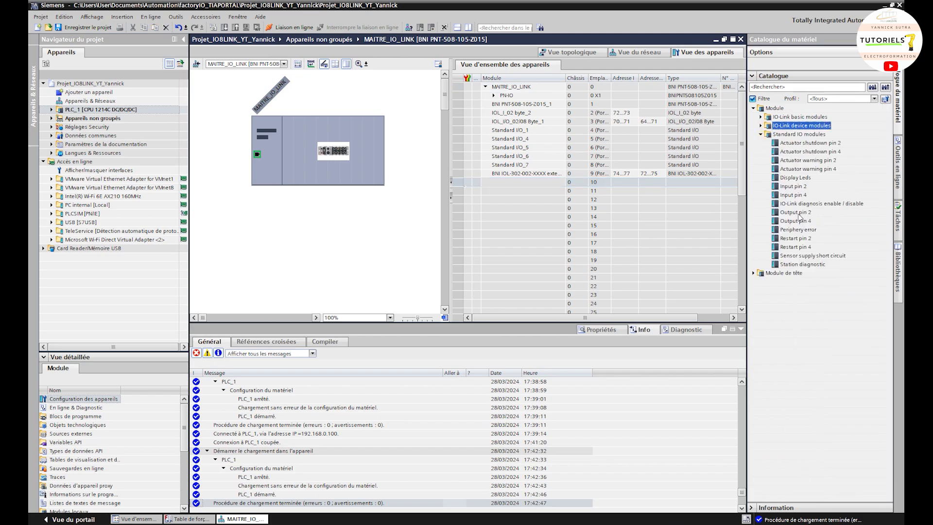
pyautogui.moveTo(800, 213); pyautogui.dragTo(538, 184)
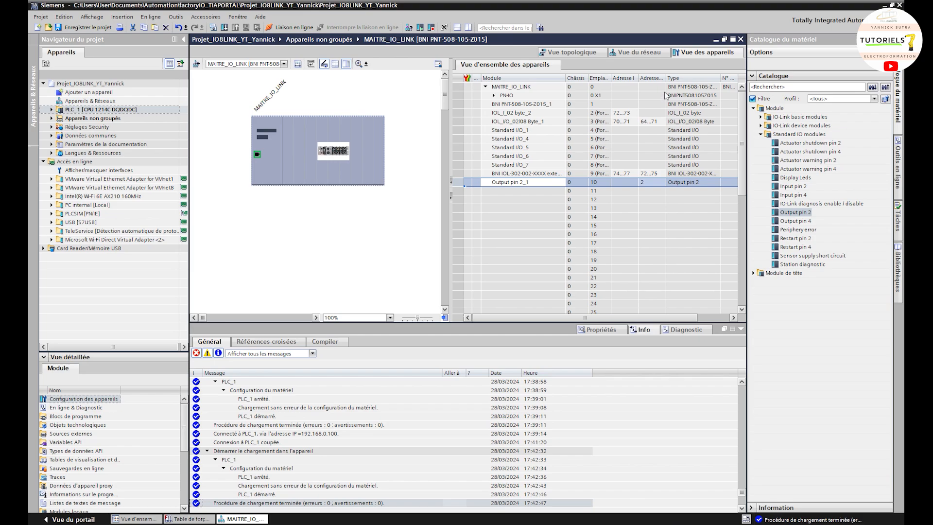
pyautogui.moveTo(665, 78); pyautogui.dragTo(683, 79)
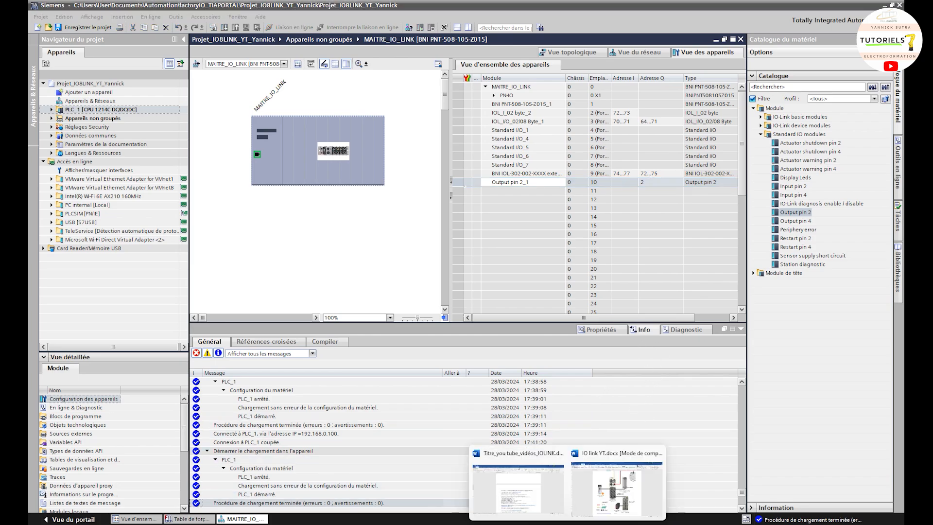
# - Check the distributor's connection to the IO-Link master in the Word document IO link YT.docx, and return to TIA Portal
pyautogui.click(592, 496)
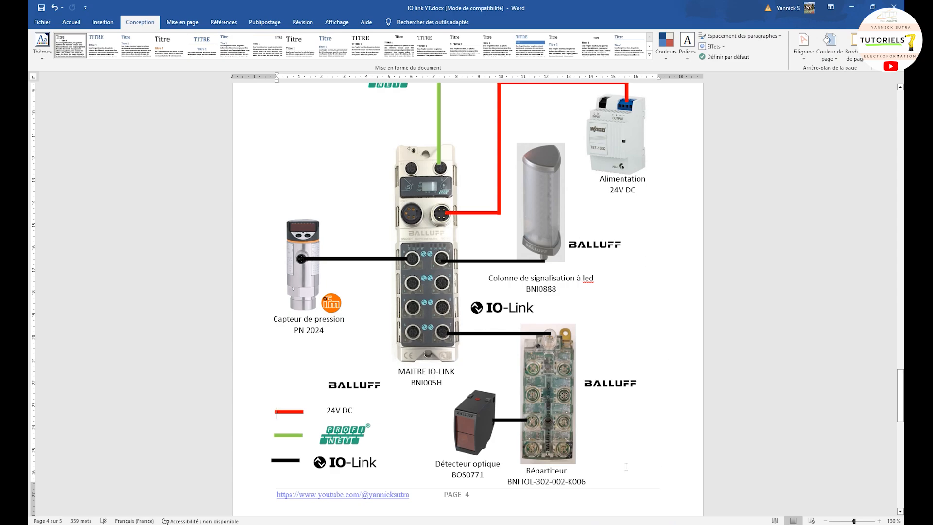
pyautogui.click(608, 524)
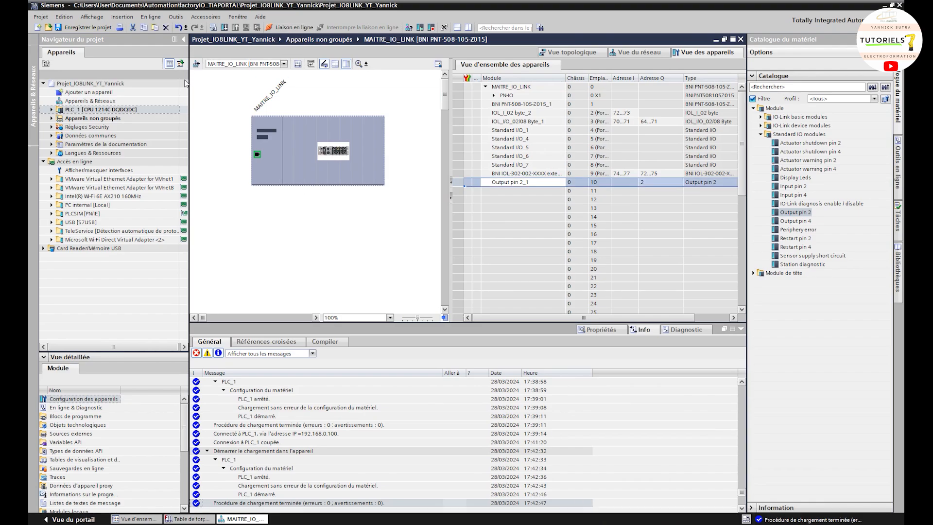
# - Load the hardware and software changes, including the new Output pin 2 module, into PLC_1 and finish the loading procedure
pyautogui.click(126, 110)
pyautogui.rightClick(126, 112)
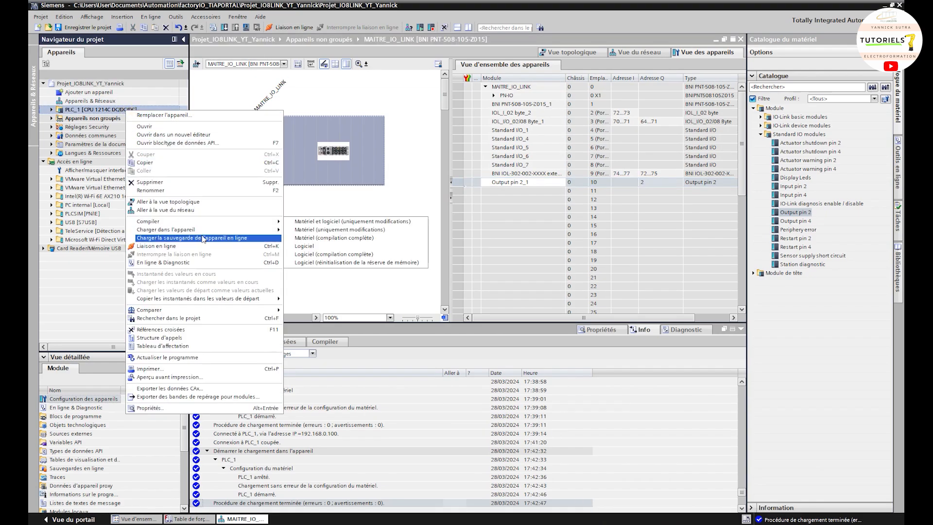
pyautogui.moveTo(225, 233)
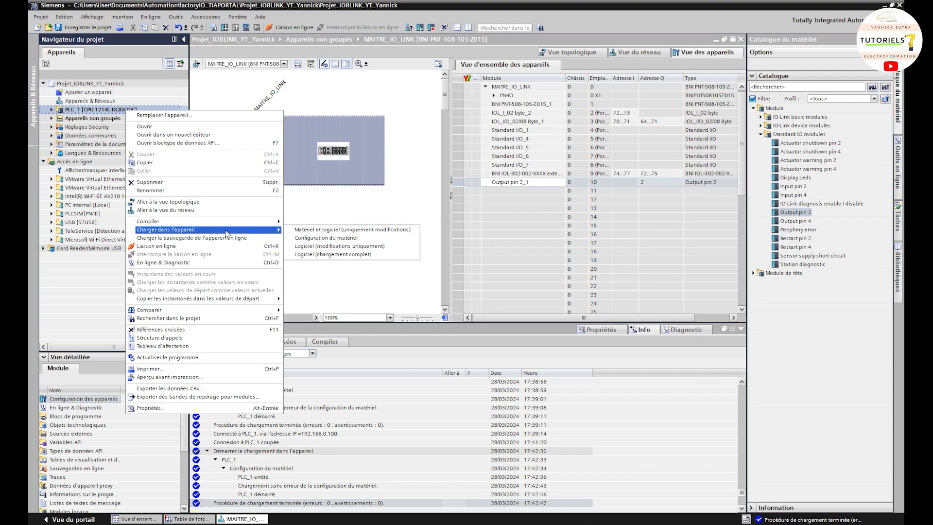
pyautogui.click(307, 229)
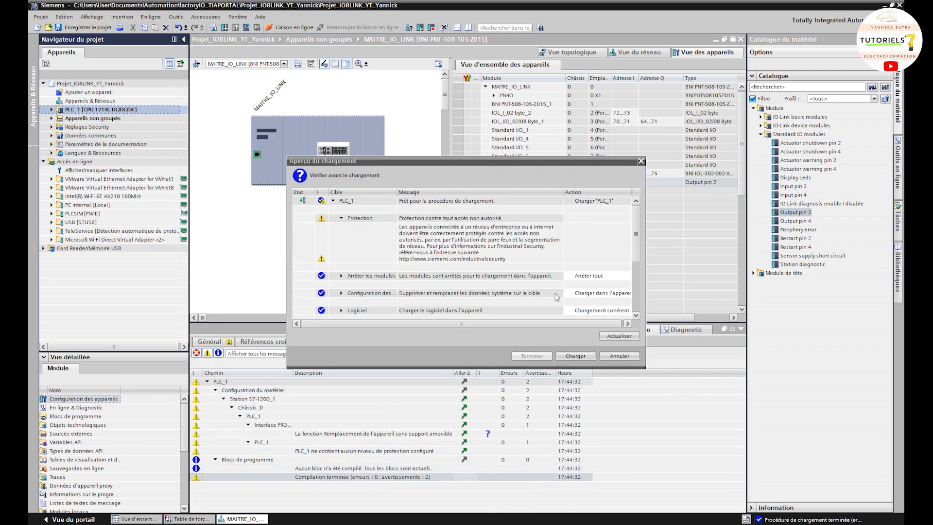
pyautogui.click(571, 356)
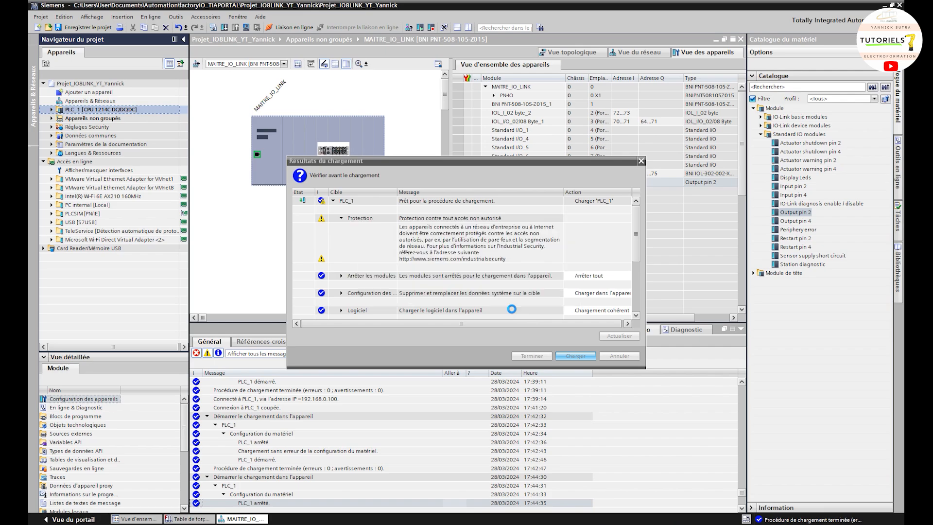
pyautogui.click(532, 356)
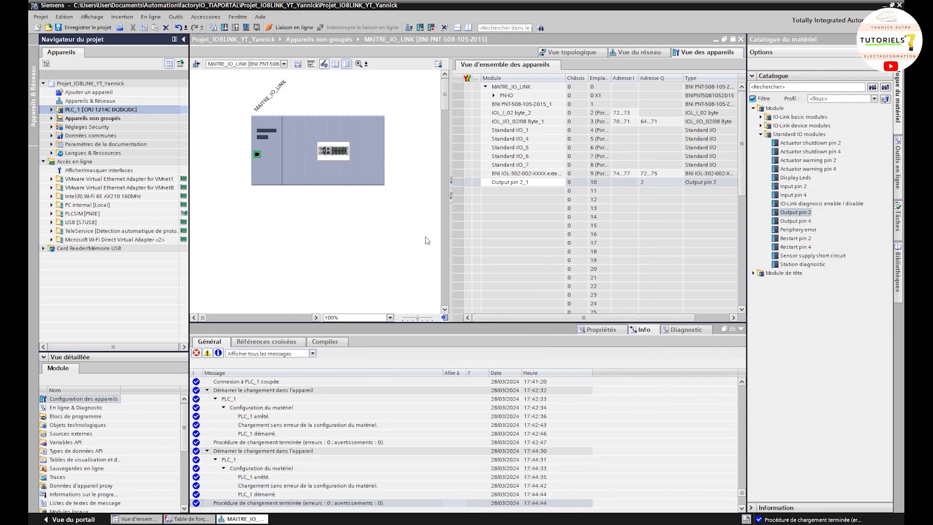
# - Establish the online connection to PLC_1 and open its watch table Table de visualisation_1
pyautogui.click(283, 26)
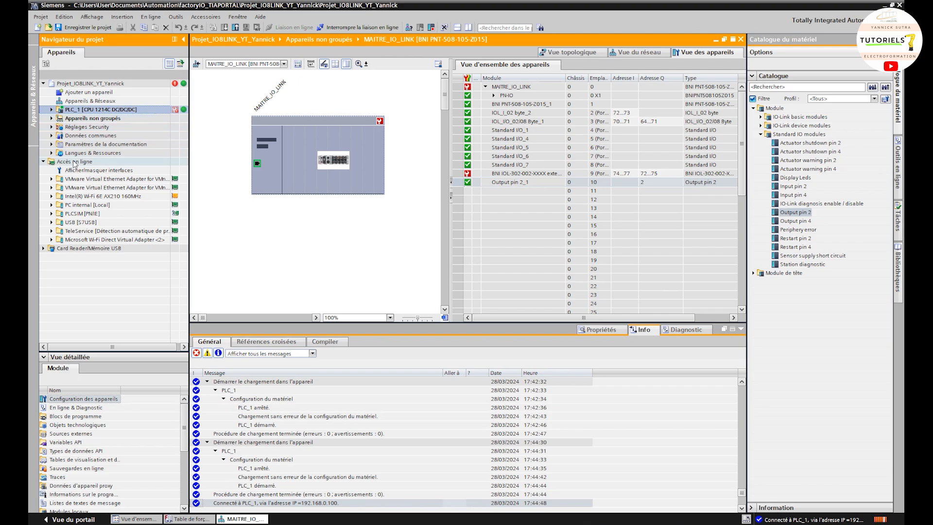
pyautogui.click(52, 109)
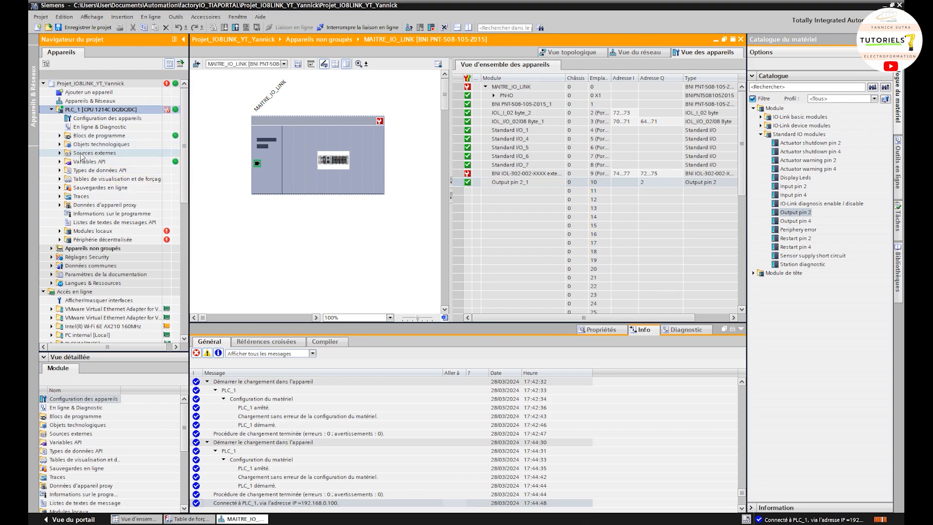
pyautogui.click(67, 179)
pyautogui.click(59, 179)
pyautogui.click(91, 206)
pyautogui.doubleClick(91, 204)
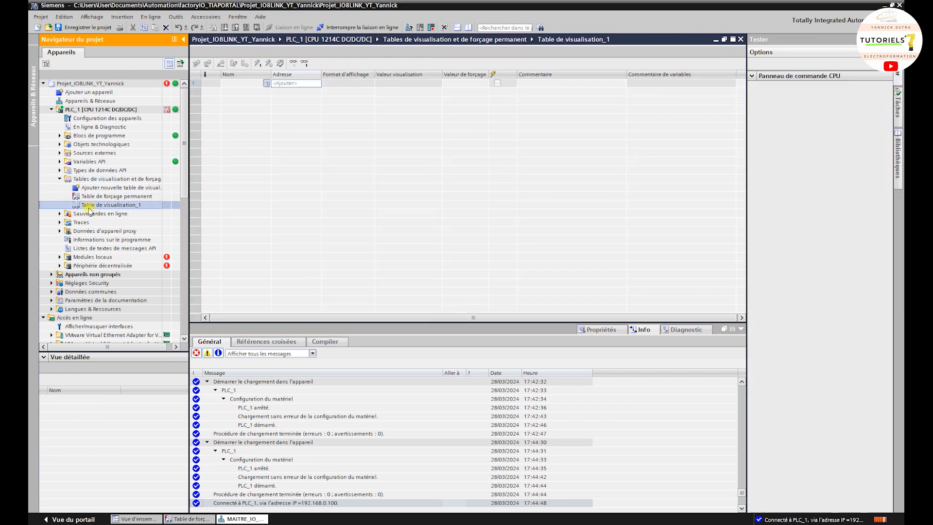
# - Add the output address %Q2.7 to the watch table and set its modify value to 1 (TRUE)
pyautogui.click(295, 83)
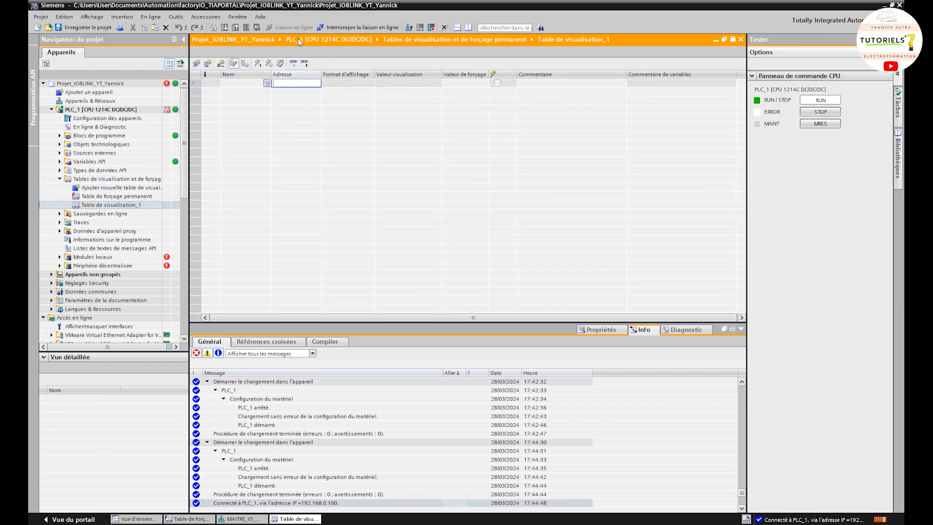
pyautogui.write('%Q2.7')
pyautogui.press('Return')
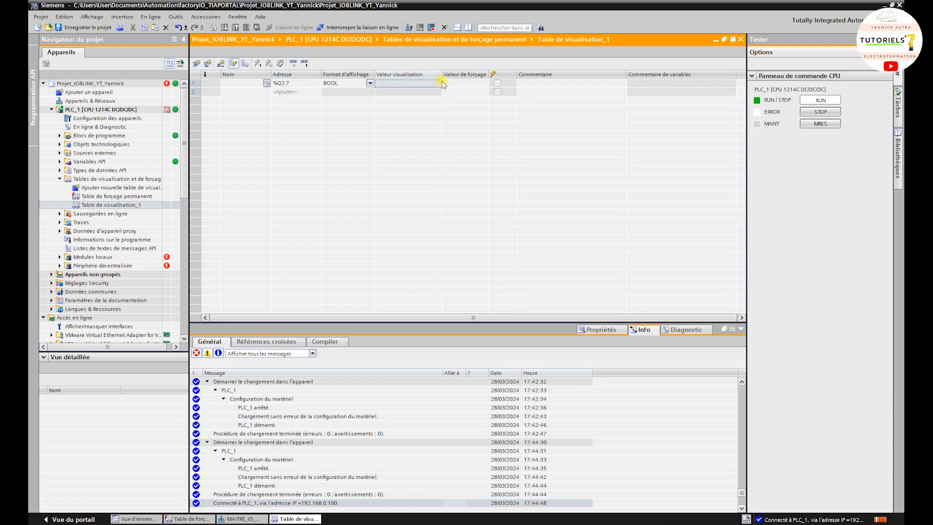
pyautogui.click(462, 83)
pyautogui.write('1')
pyautogui.press('Return')
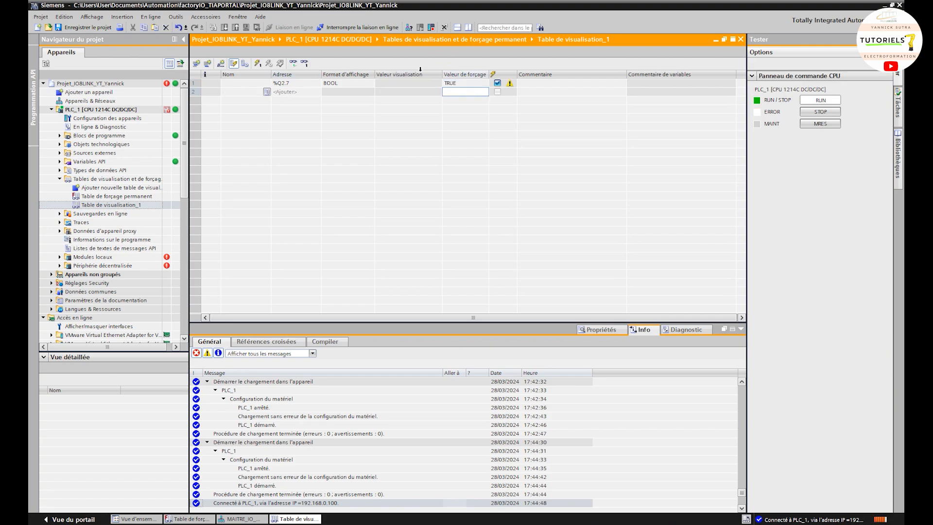
# - Start monitoring the watch table and write the modify value to output %Q2.7
pyautogui.click(240, 84)
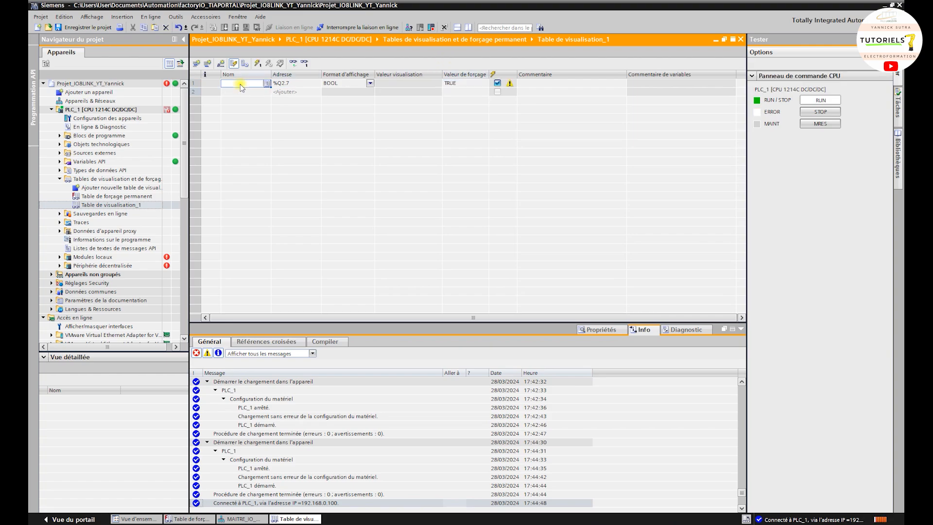
pyautogui.click(293, 63)
pyautogui.click(258, 63)
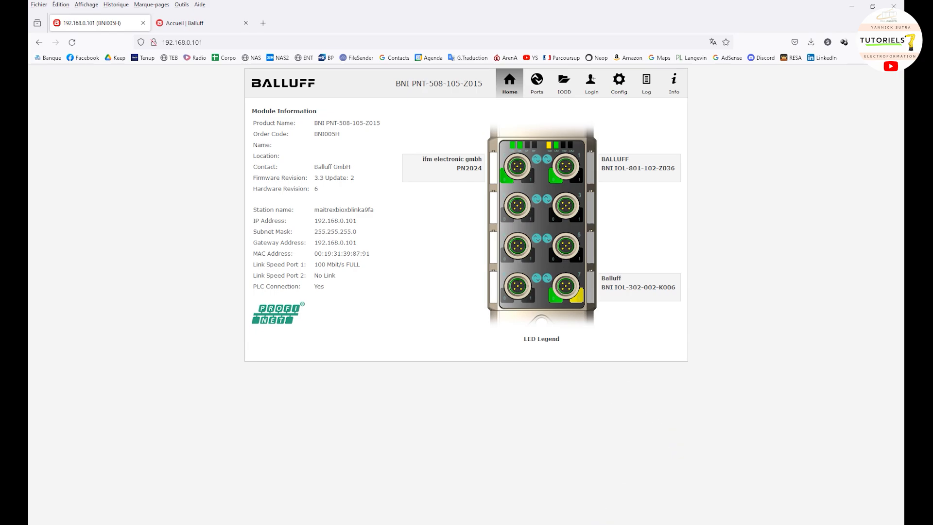
# - Copy the distributor reference BNI IOL-302-002-K006 from the Word document IO link YT.docx and return to the web browser
pyautogui.click(602, 492)
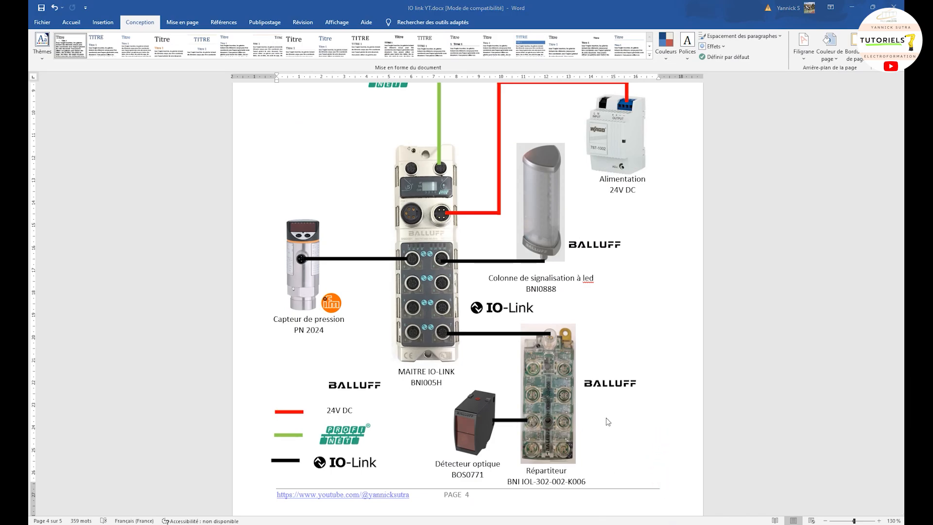
pyautogui.moveTo(587, 514)
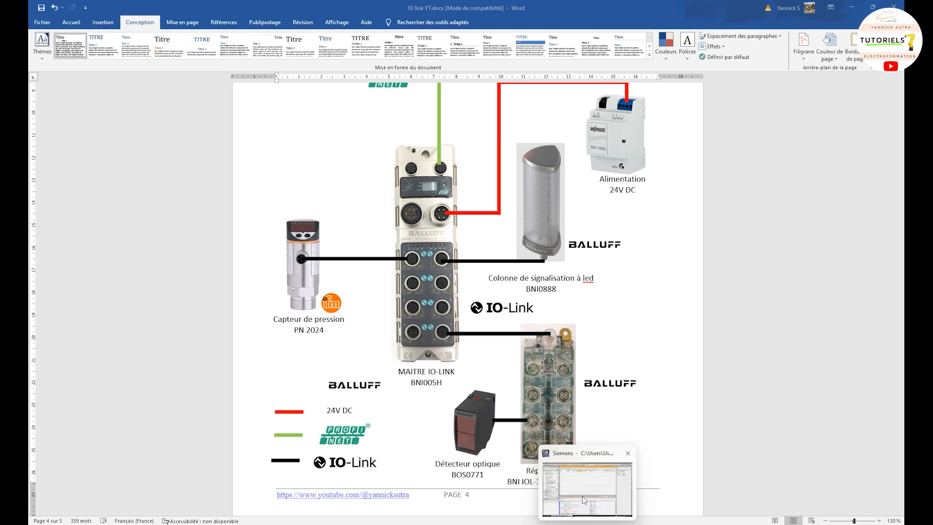
pyautogui.click(518, 479)
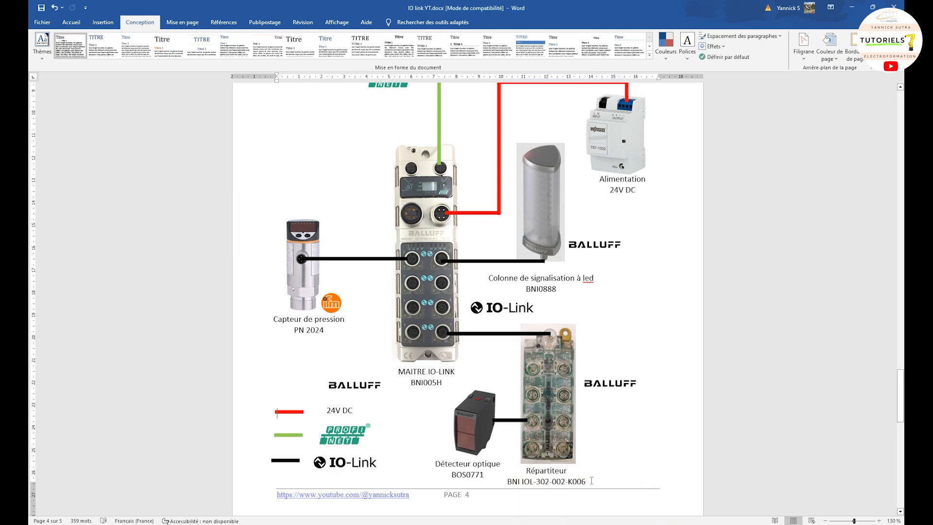
pyautogui.moveTo(587, 481); pyautogui.dragTo(508, 480)
pyautogui.hotkey('ctrl', 'c')
pyautogui.hotkey('alt', 'Tab')
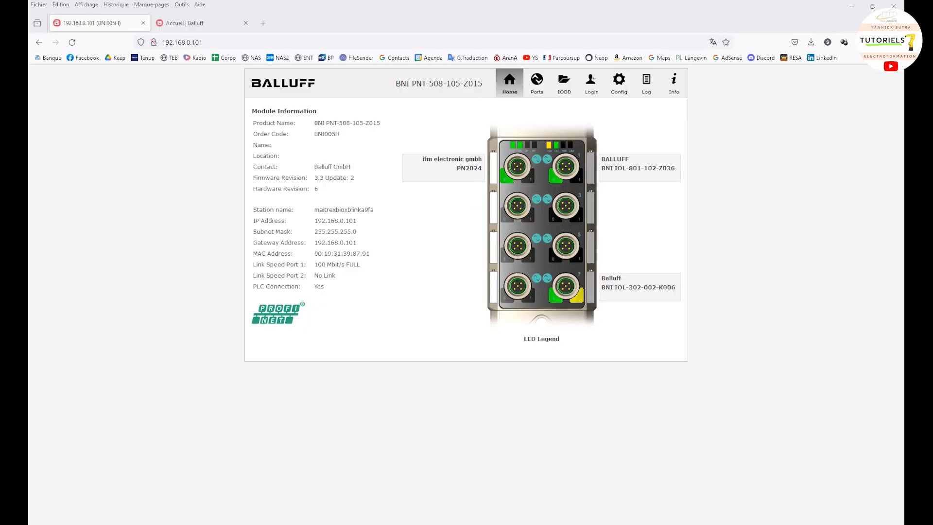
# - Search the Balluff website for BNI IOL-302-002-K006 and open the product page of the BNI007Z distributor
pyautogui.click(200, 23)
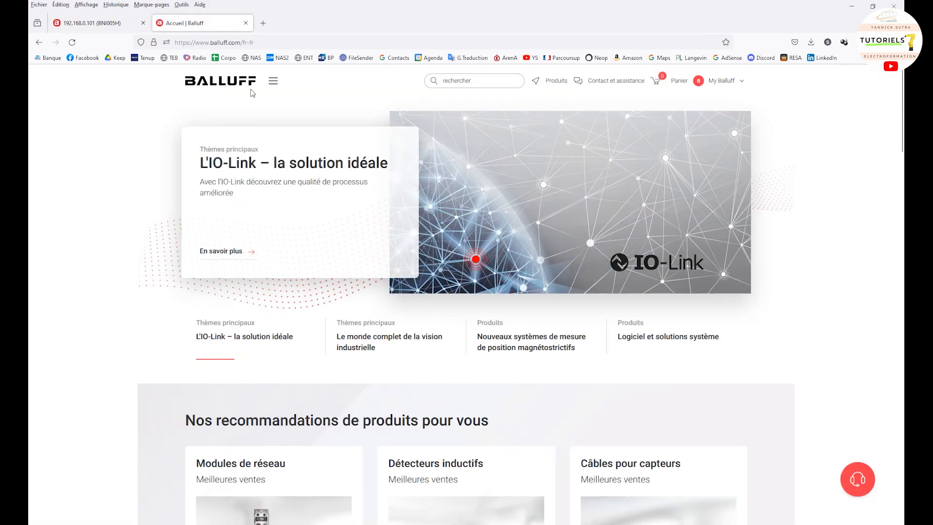
pyautogui.click(444, 82)
pyautogui.hotkey('ctrl', 'v')
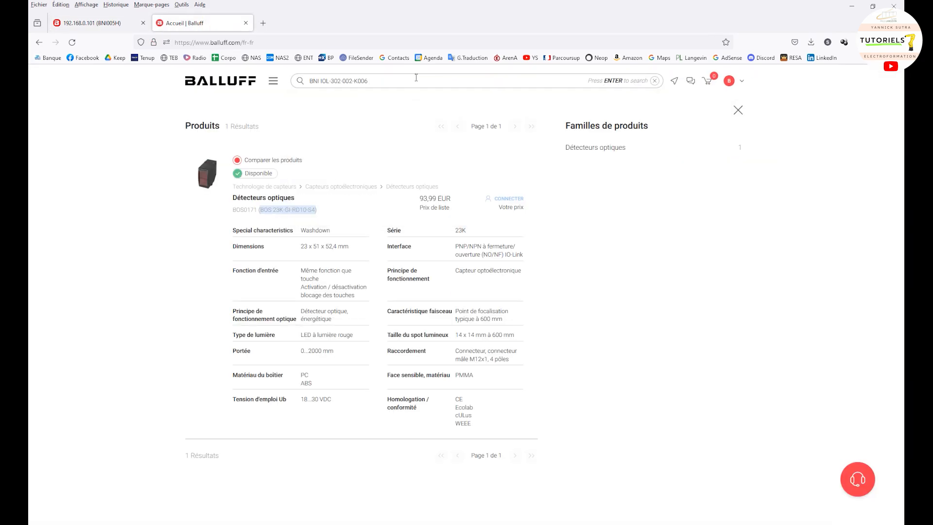
pyautogui.press('Return')
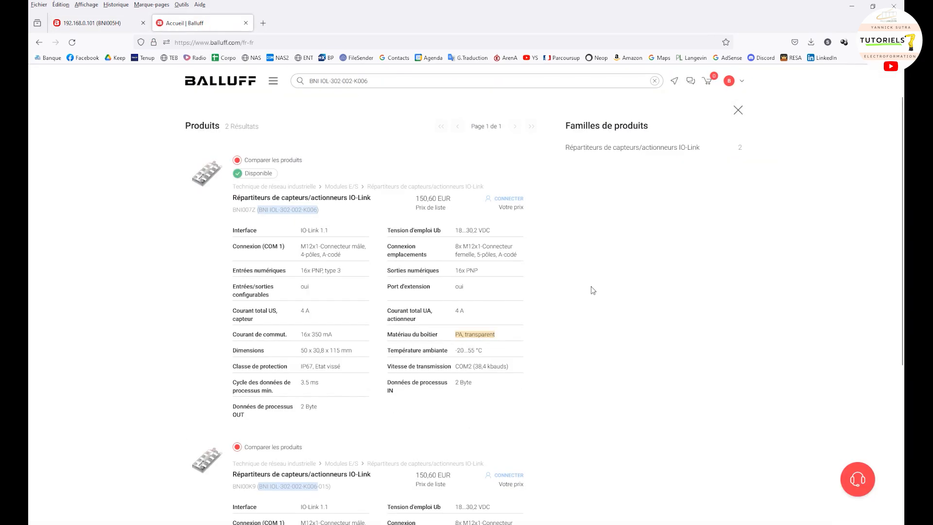
pyautogui.click(290, 211)
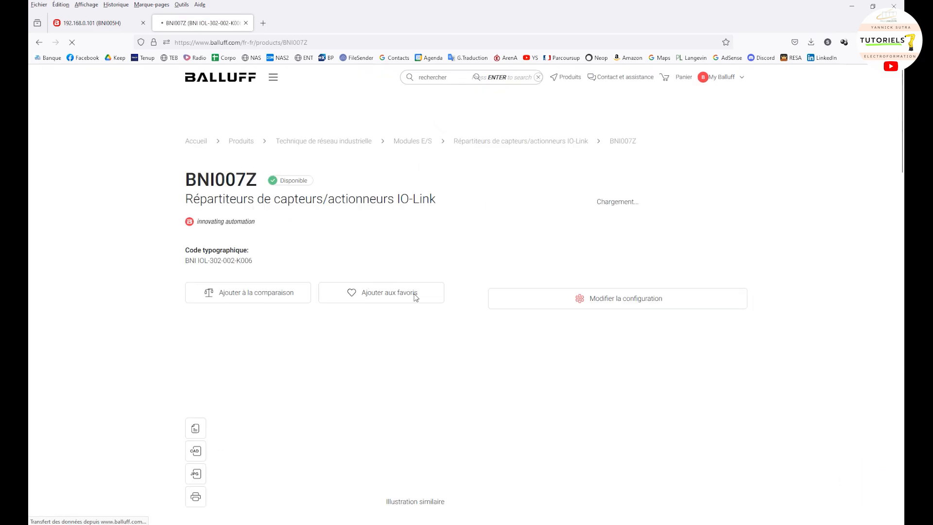
# - Open the BNI IOL-302-002-K006 operating manual (Notice d'emploi) PDF from the product's downloads
pyautogui.scroll(-5, 466, 334)
pyautogui.scroll(-5, 469, 331)
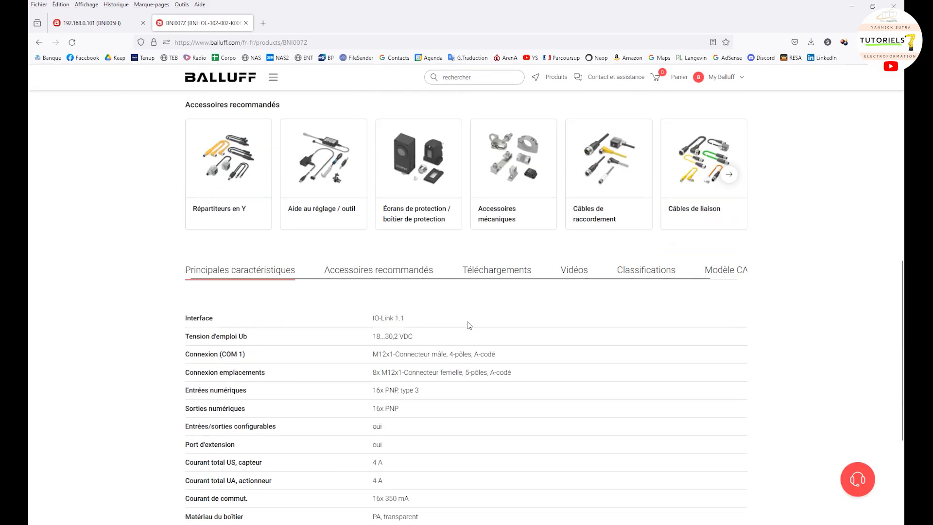
pyautogui.click(485, 275)
pyautogui.scroll(-8, 474, 330)
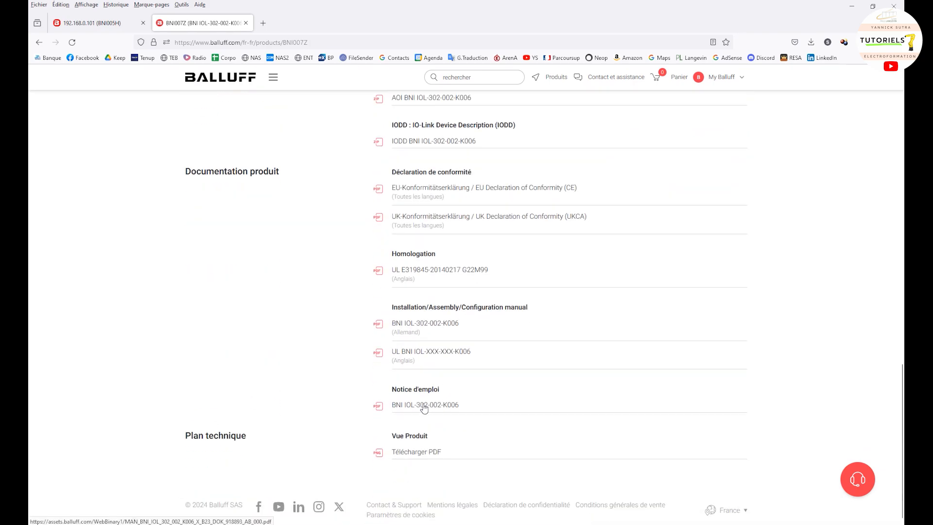
pyautogui.doubleClick(422, 405)
pyautogui.click(426, 406)
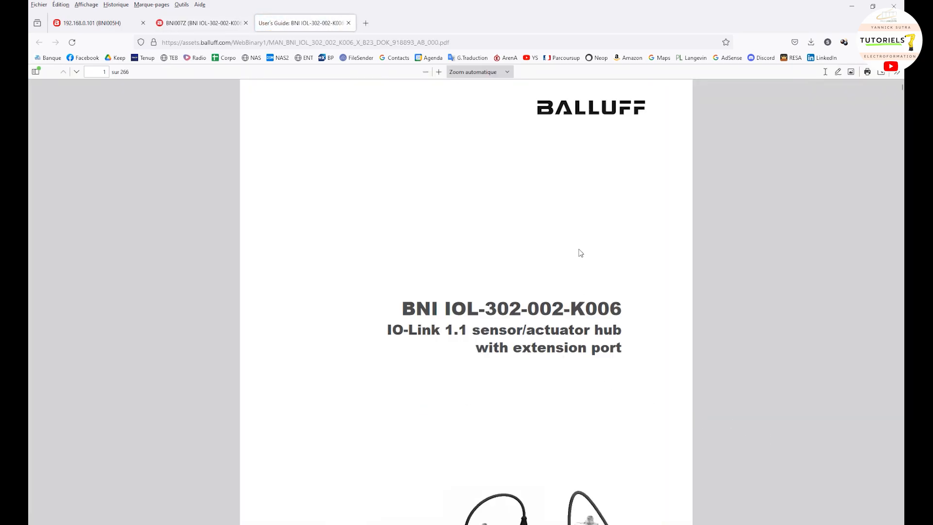
# - Go through the multilingual manual past the German part to the contents of the English User's Guide
pyautogui.scroll(-2, 577, 265)
pyautogui.scroll(-6, 578, 262)
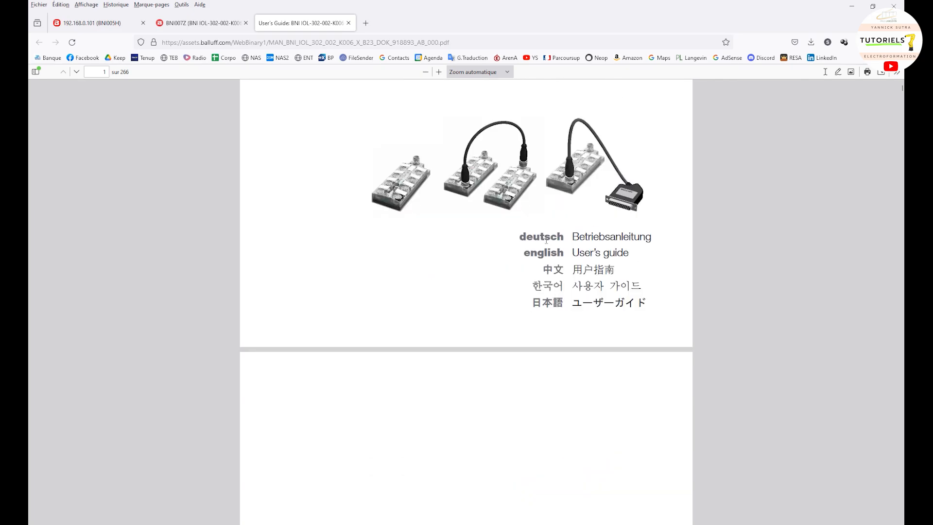
pyautogui.scroll(-19, 554, 243)
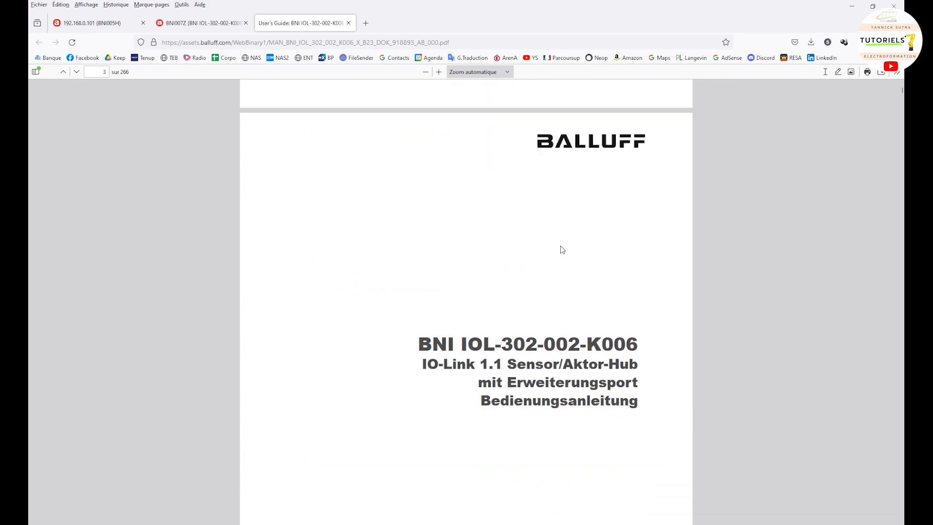
pyautogui.scroll(-14, 562, 250)
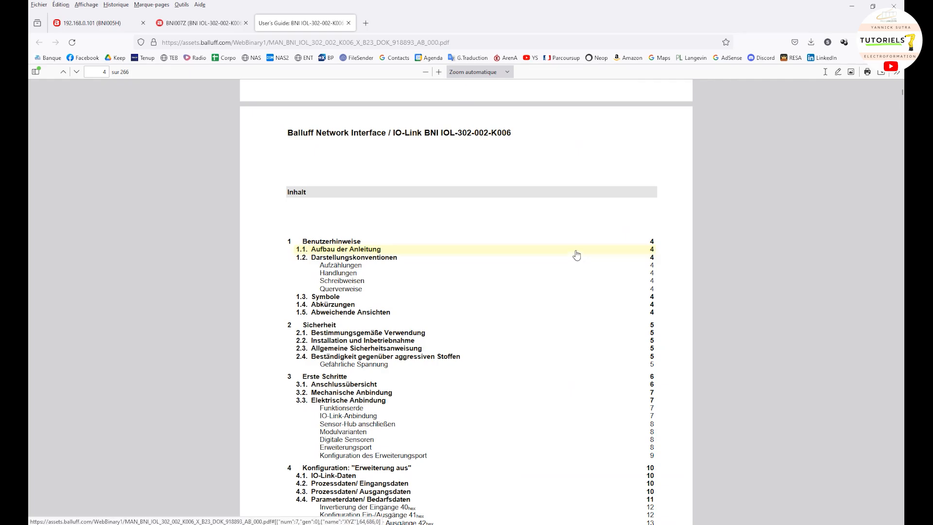
pyautogui.moveTo(901, 93); pyautogui.dragTo(901, 160)
pyautogui.scroll(-6, 600, 282)
pyautogui.scroll(-20, 599, 279)
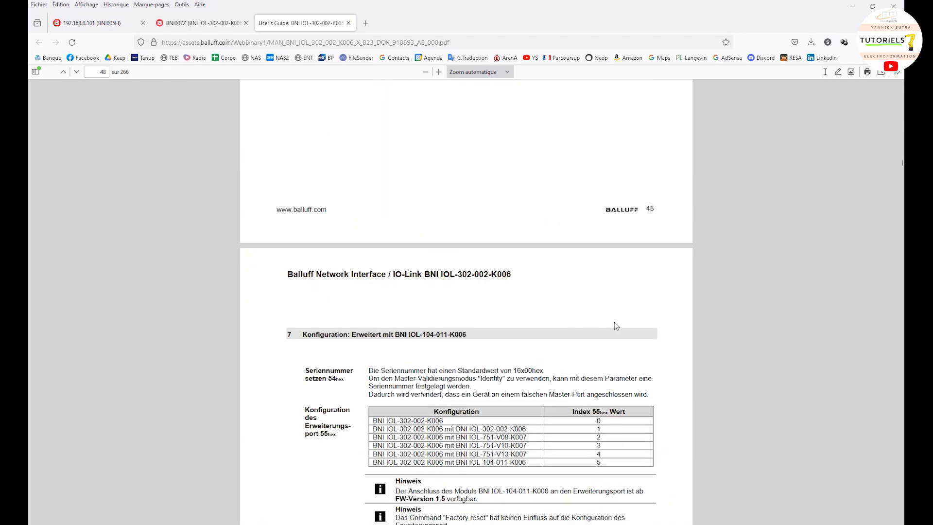
pyautogui.scroll(-10, 628, 322)
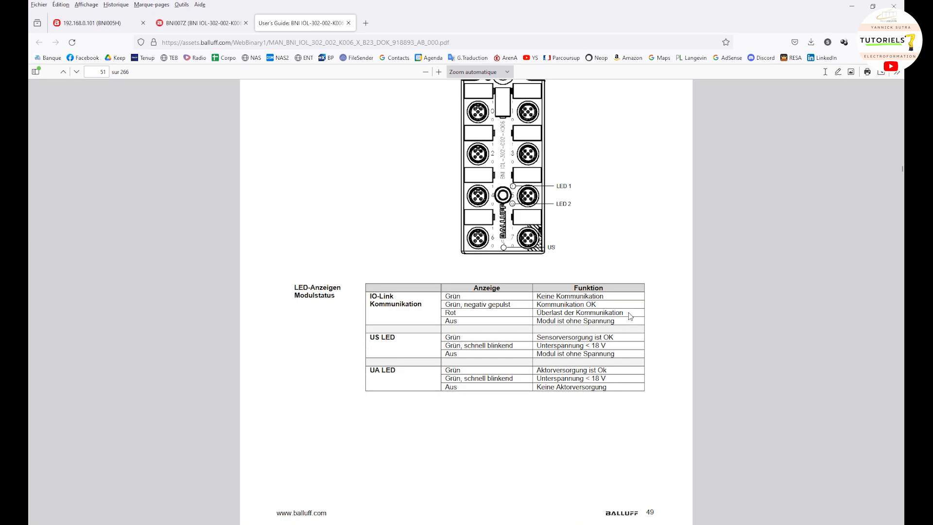
pyautogui.scroll(-15, 630, 316)
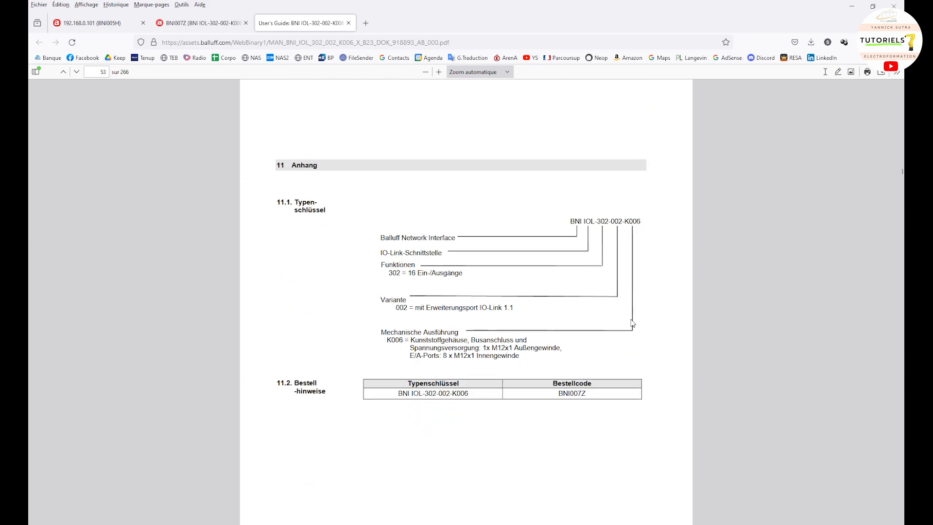
pyautogui.scroll(-15, 632, 321)
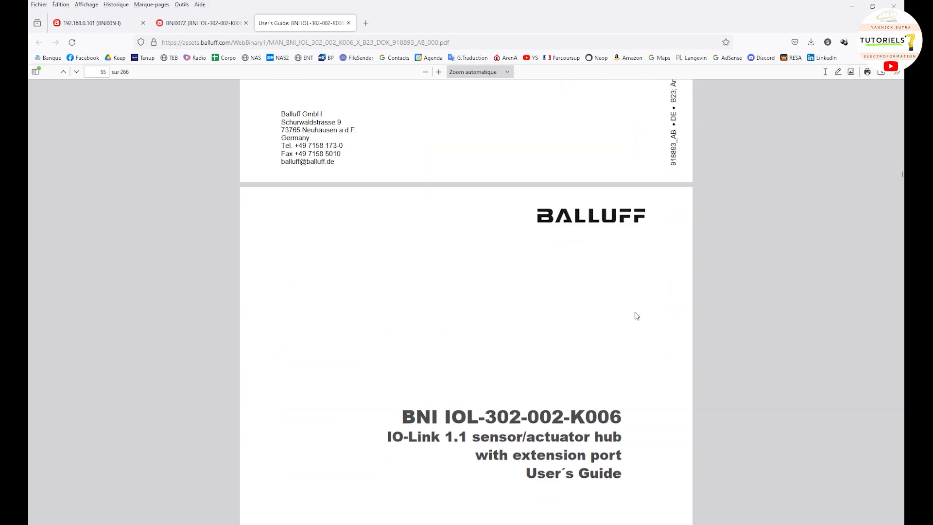
pyautogui.scroll(-14, 634, 317)
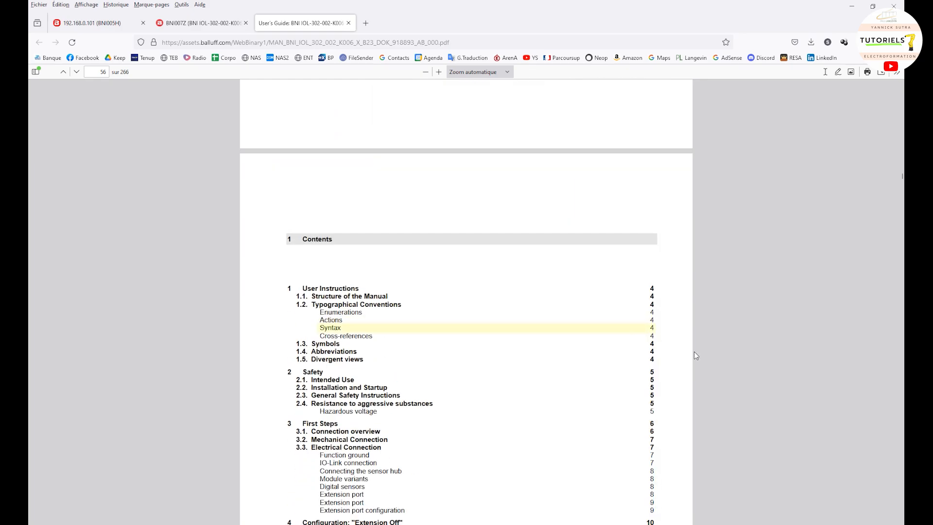
# - Examine the English guide's connection overview, pin assignments and the process data tables in section 4, Configuration: "Extension Off"
pyautogui.scroll(10, 667, 341)
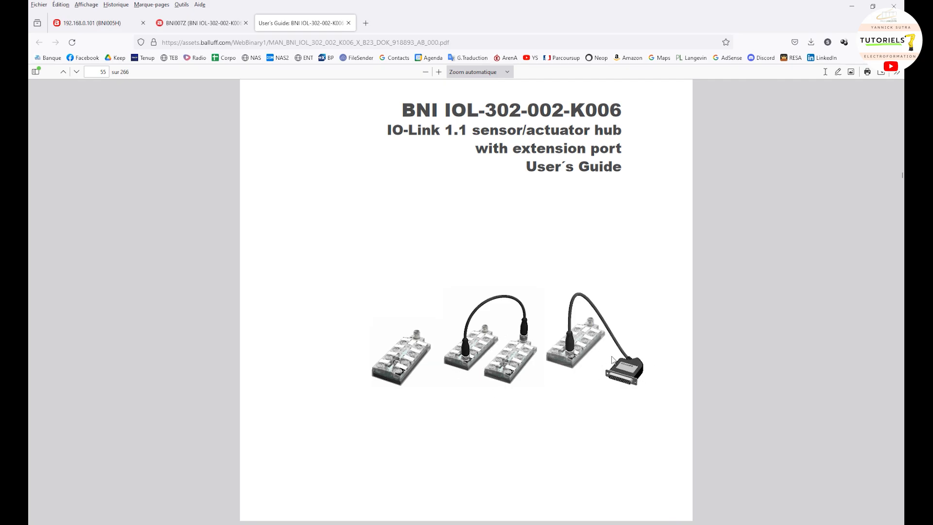
pyautogui.scroll(-6, 408, 370)
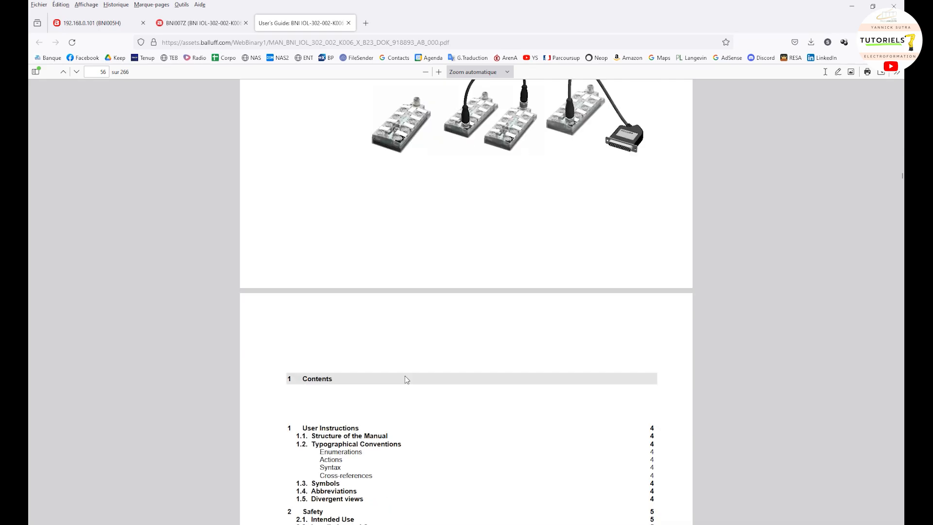
pyautogui.scroll(3, 413, 367)
pyautogui.scroll(-20, 415, 364)
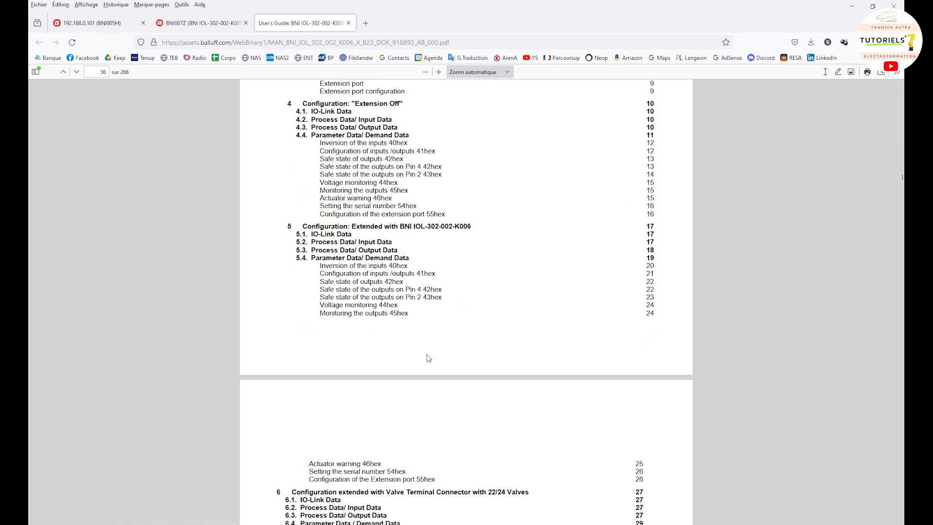
pyautogui.scroll(-15, 434, 355)
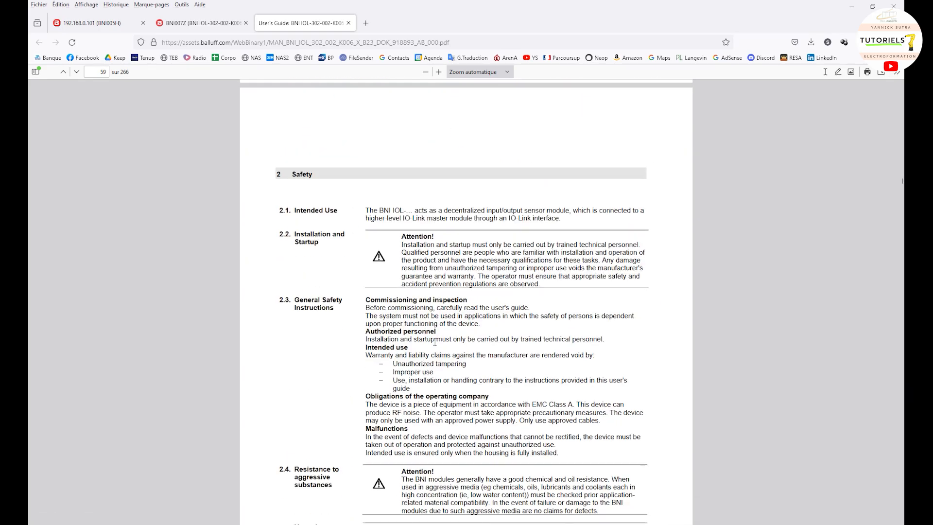
pyautogui.scroll(-3, 437, 343)
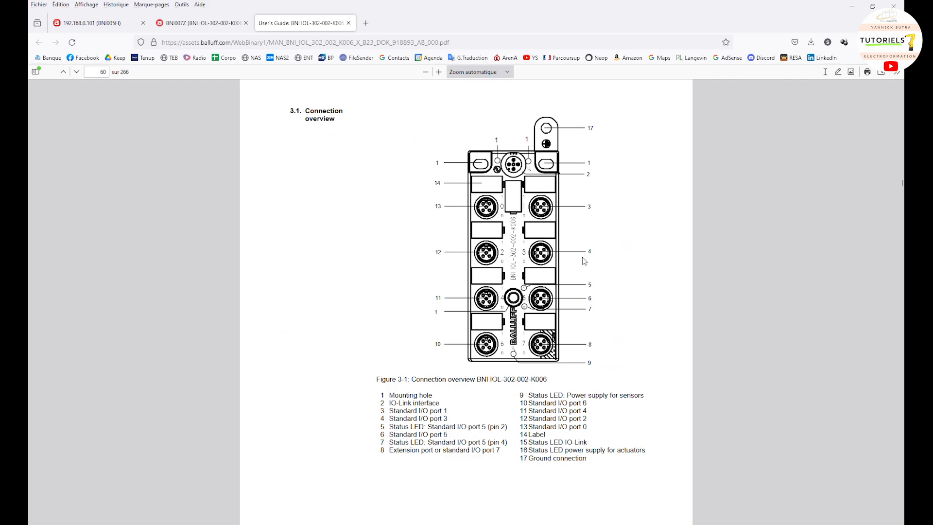
pyautogui.scroll(-14, 507, 354)
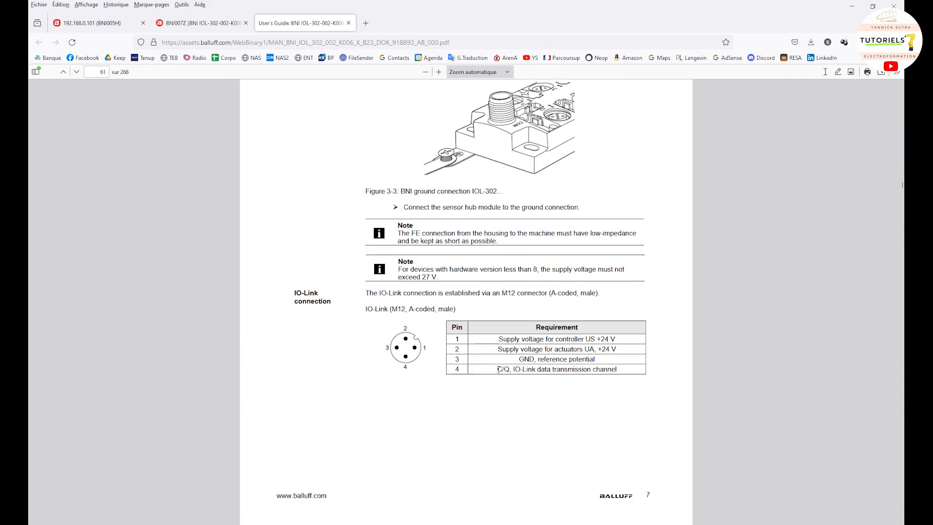
pyautogui.scroll(-13, 486, 359)
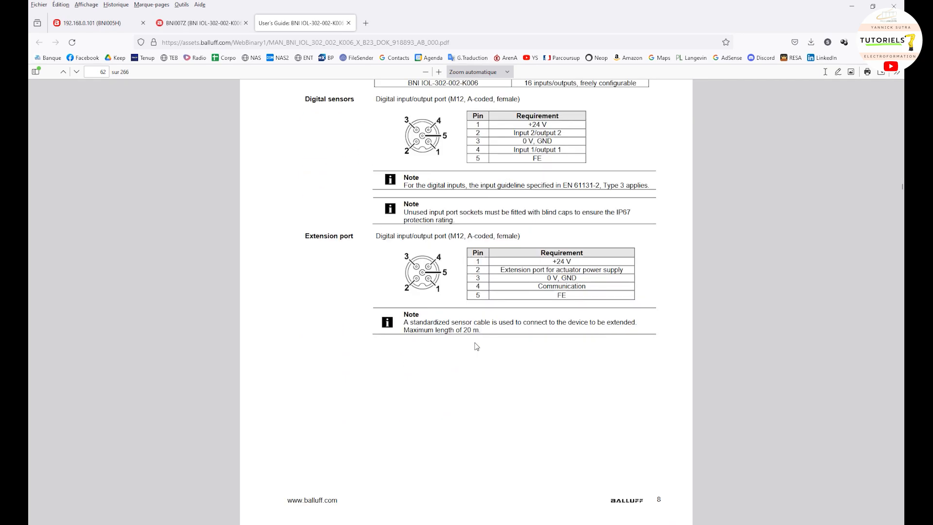
pyautogui.scroll(-20, 476, 346)
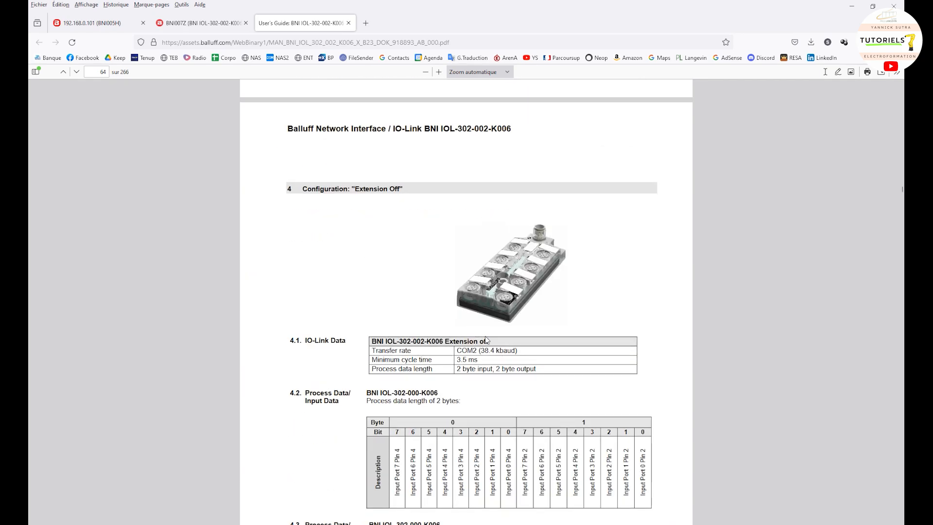
pyautogui.scroll(-4, 486, 340)
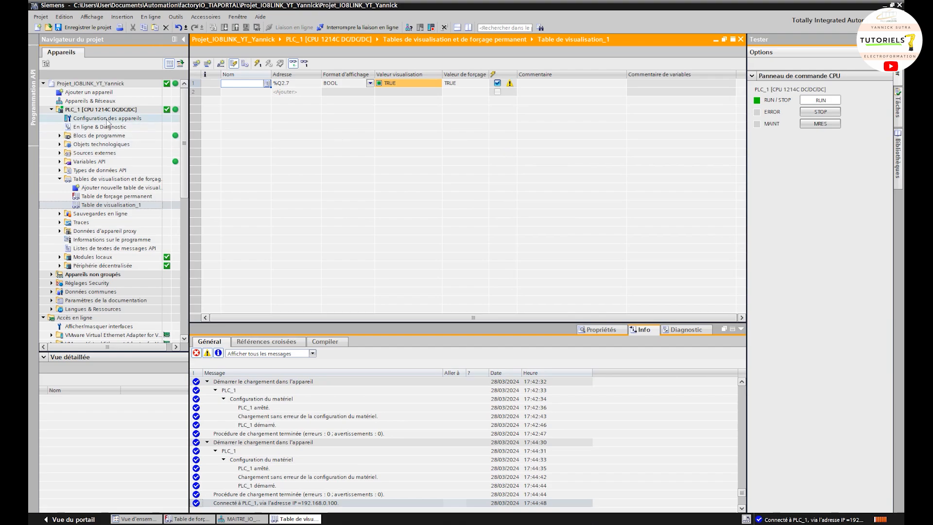
# - Switch to TIA Portal and open the device view of MAITRE_IO_LINK from Appareils & Réseaux to check the distributor's input and output addresses
pyautogui.click(108, 120)
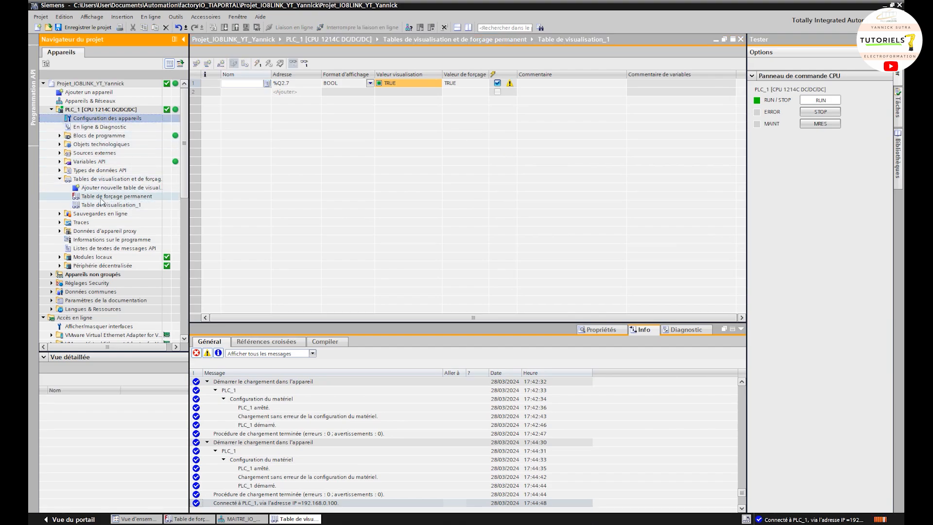
pyautogui.doubleClick(101, 110)
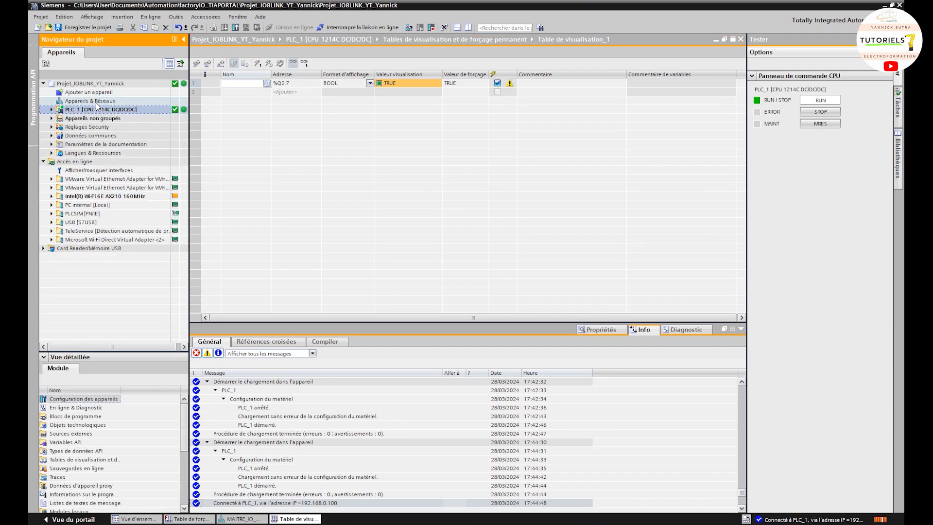
pyautogui.doubleClick(97, 102)
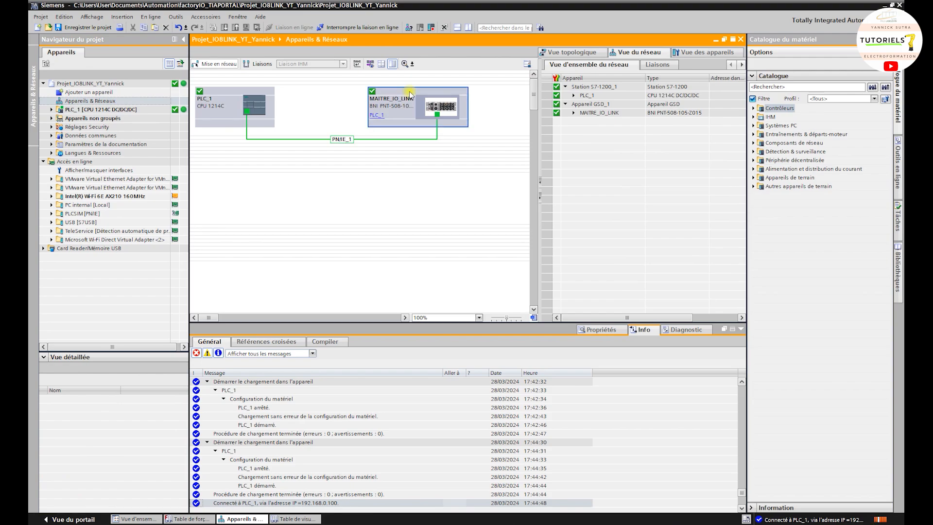
pyautogui.doubleClick(410, 95)
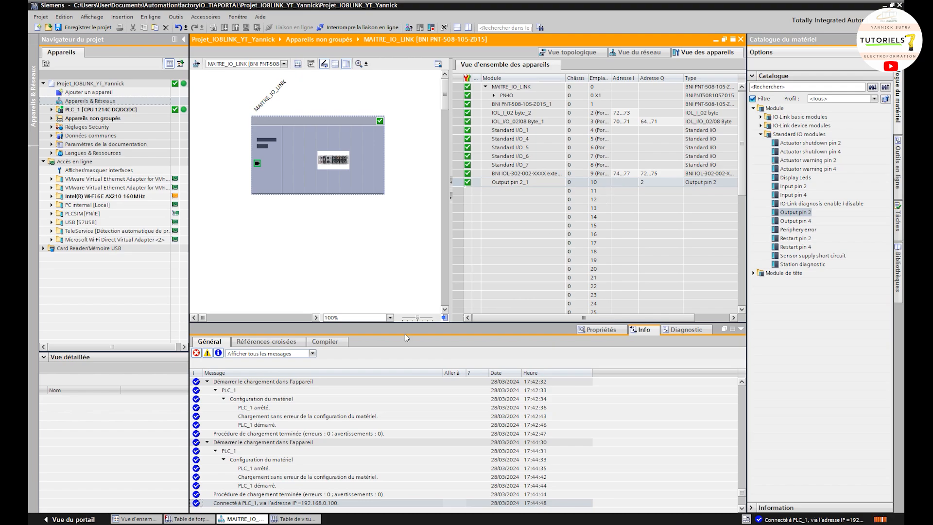
# - Return to the manual in the browser and look up the byte 0 bit for Input Port 4 Pin 4 in the Input Data table
pyautogui.hotkey('alt', 'Tab')
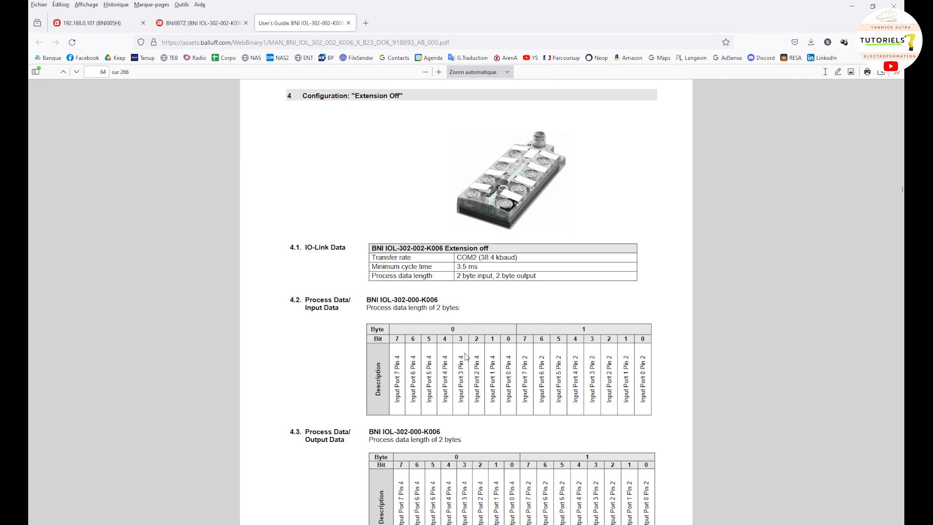
pyautogui.doubleClick(445, 373)
pyautogui.click(445, 358)
pyautogui.moveTo(444, 357); pyautogui.dragTo(445, 340)
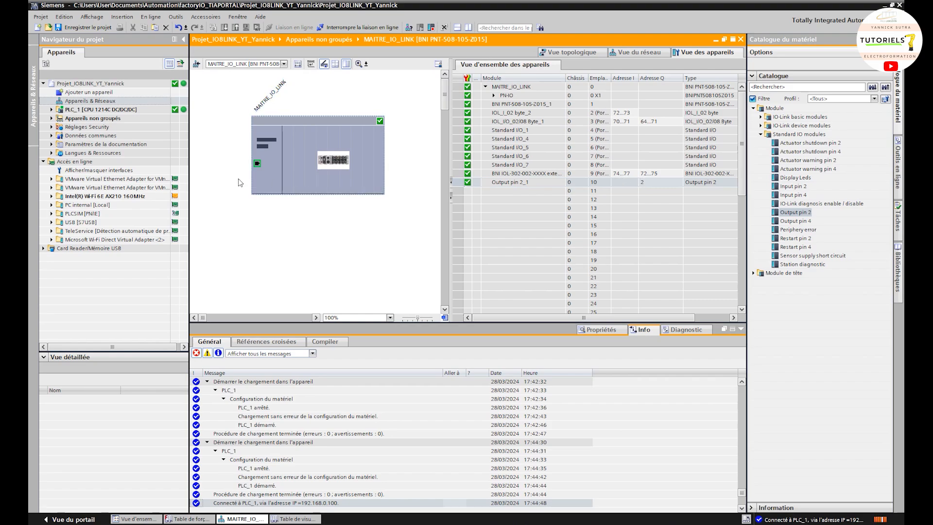
# - Switch back to TIA Portal and reopen PLC_1's watch table Table de visualisation_1
pyautogui.click(89, 109)
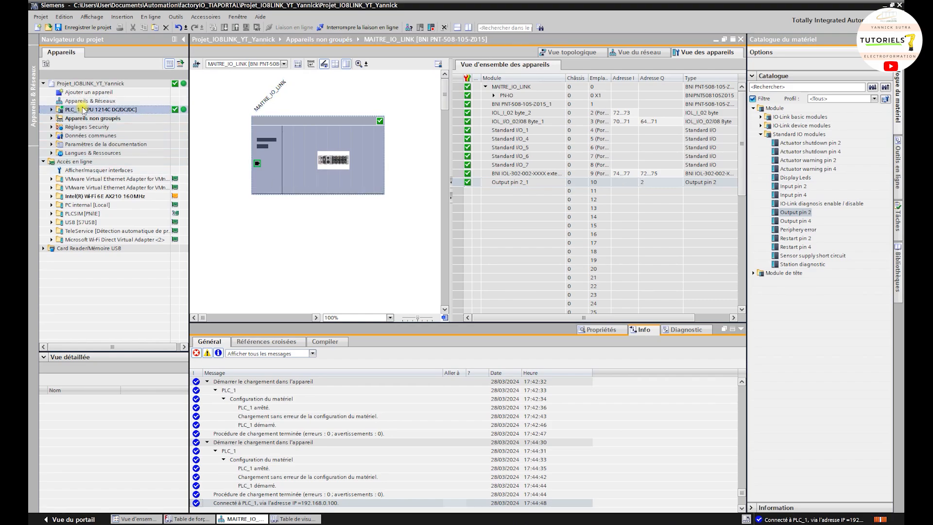
pyautogui.click(78, 109)
pyautogui.click(51, 110)
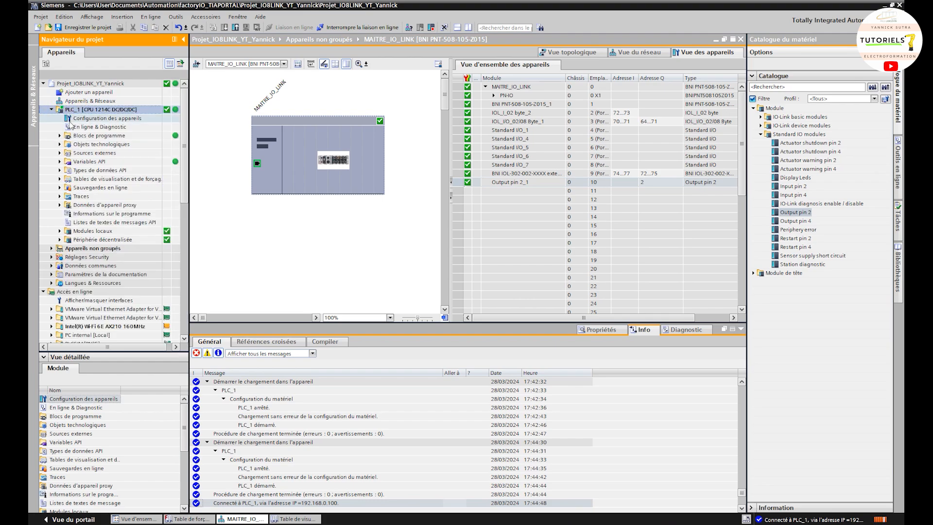
pyautogui.click(74, 171)
pyautogui.doubleClick(73, 179)
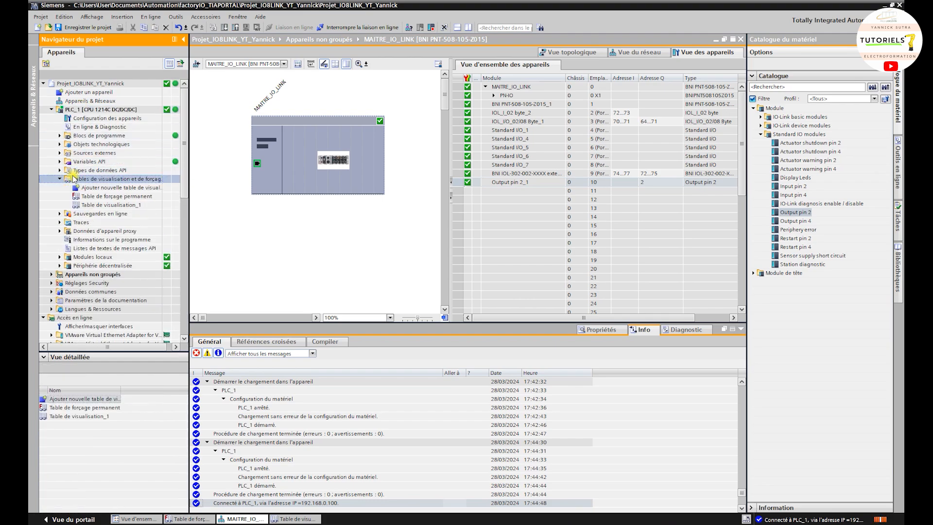
pyautogui.doubleClick(99, 205)
# - Add the input byte %IB74 to the watch table and set its display format to Bin
pyautogui.click(294, 93)
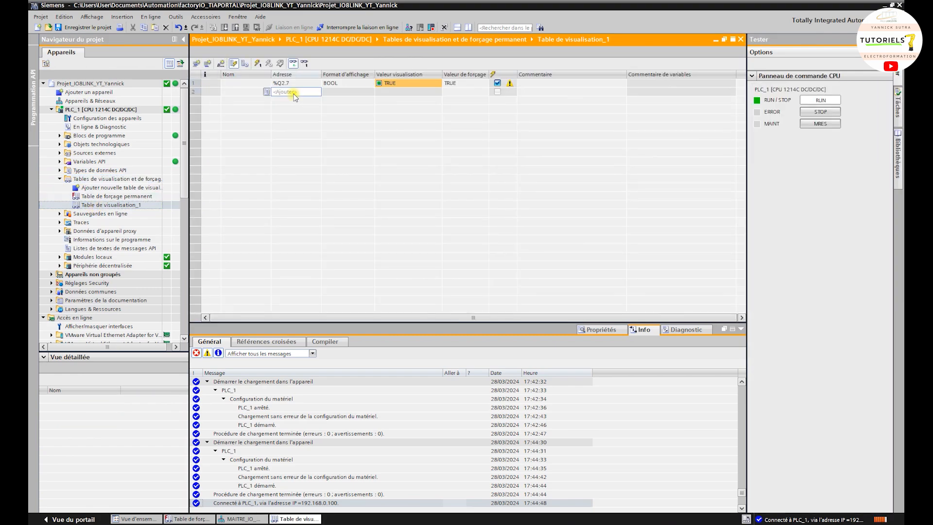
pyautogui.write('%IB74')
pyautogui.press('Return')
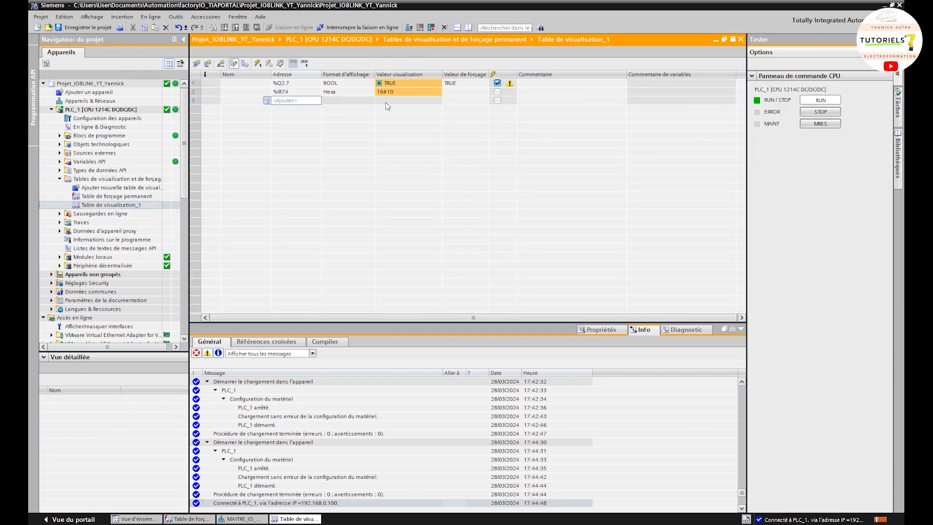
pyautogui.click(362, 93)
pyautogui.click(367, 93)
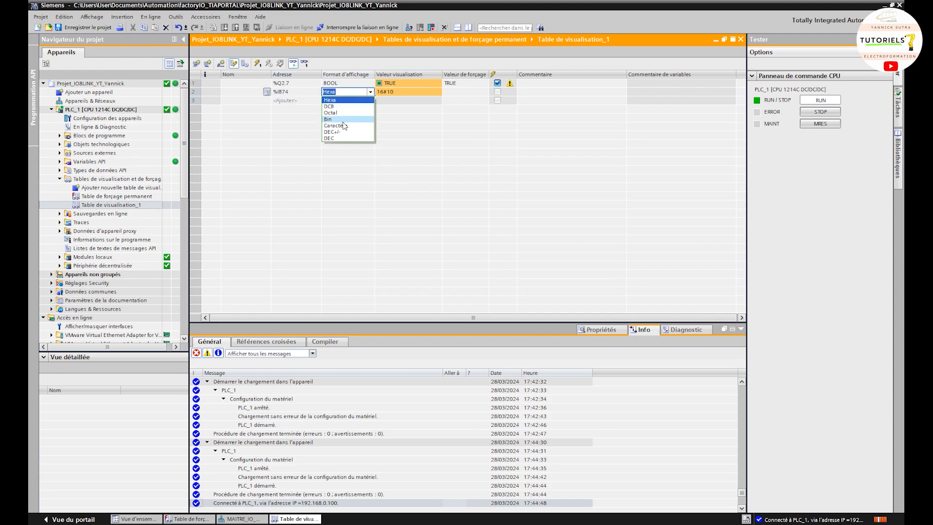
pyautogui.click(343, 113)
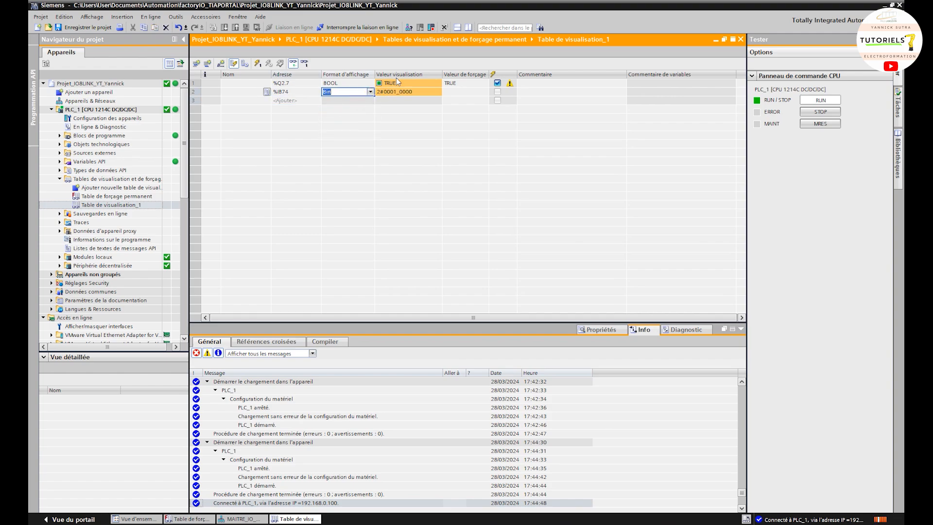
pyautogui.click(450, 77)
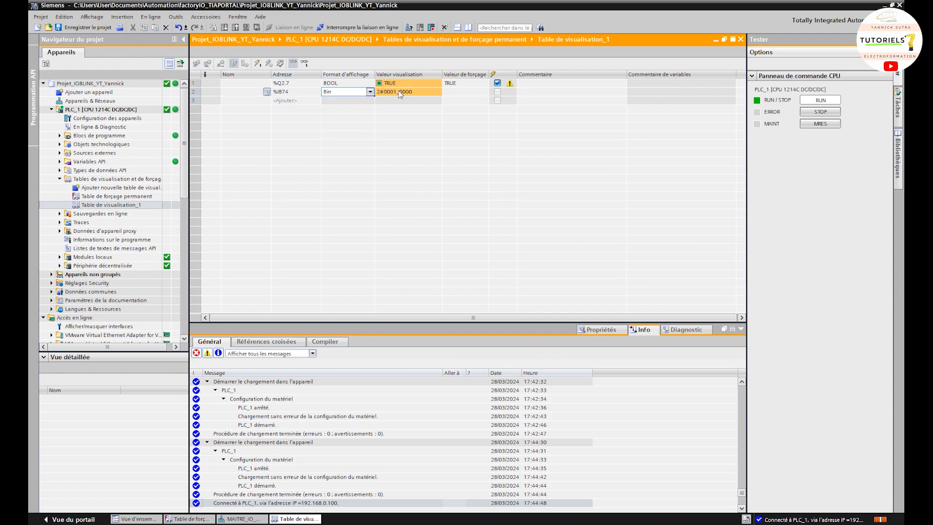